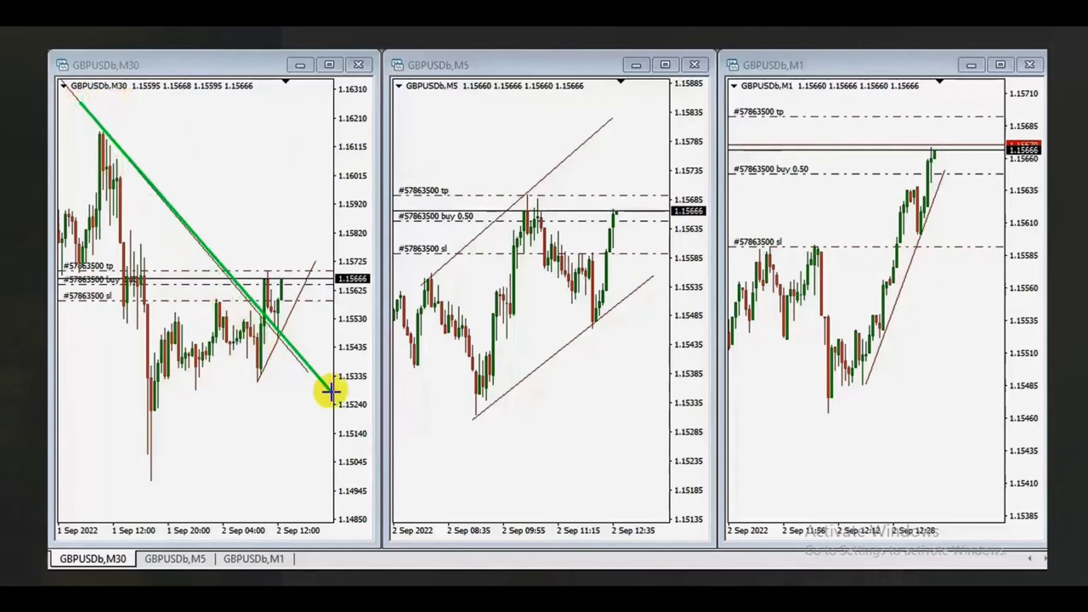
Step: On the GBPUSD M30 chart, draw the falling channel's lower boundary and both boundaries of the rising channel that follows
drag(73, 264, 208, 514)
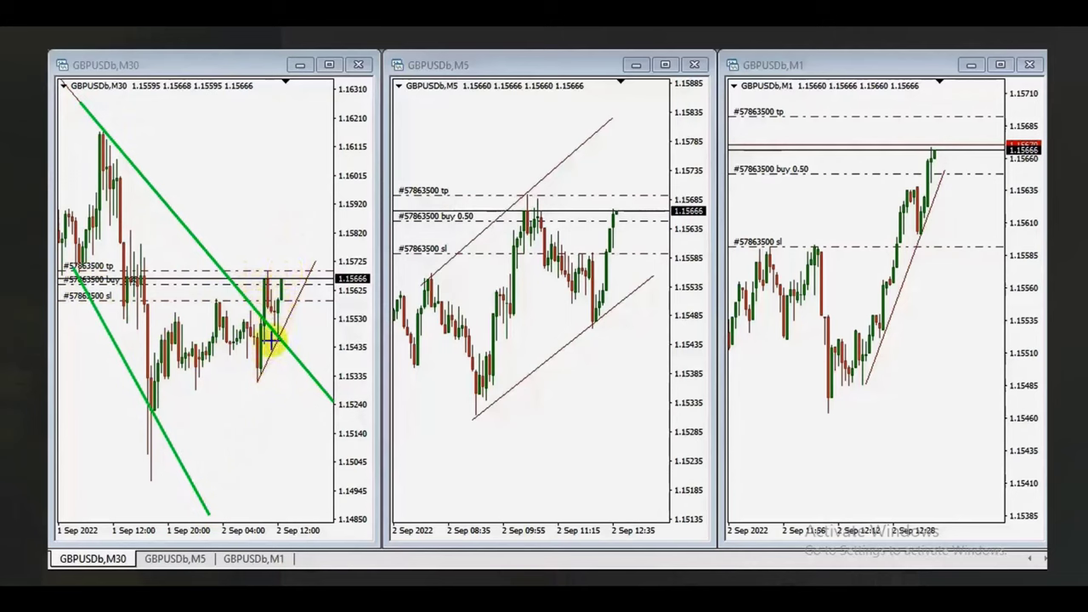
drag(123, 450, 357, 311)
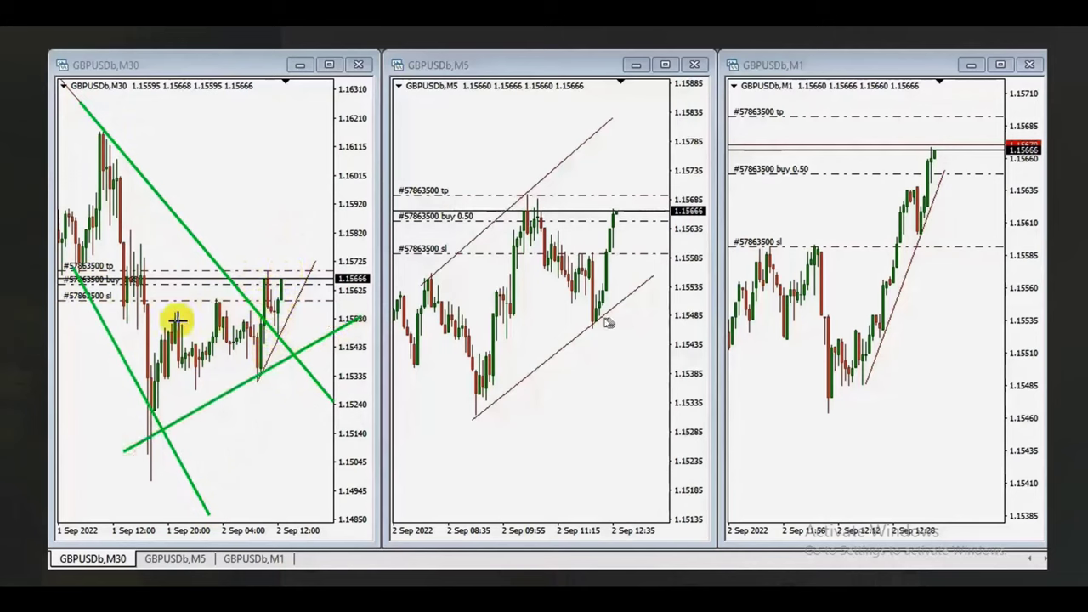
drag(162, 326, 339, 214)
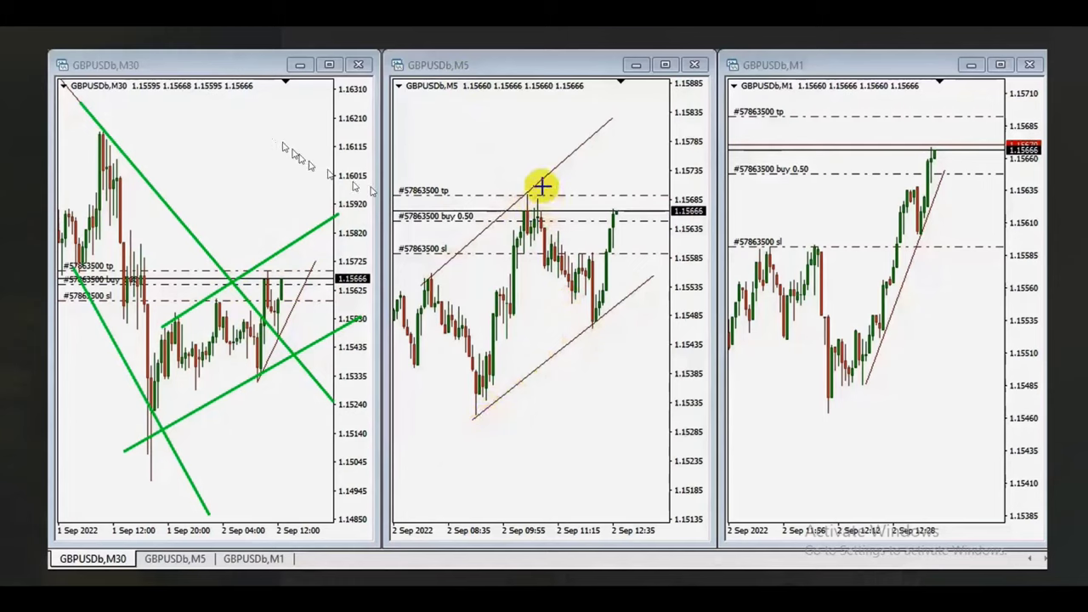
Step: Draw a falling trendline across the recent highs on the M5 chart and a steep rising channel around the rally on the M1 chart
drag(531, 187, 630, 317)
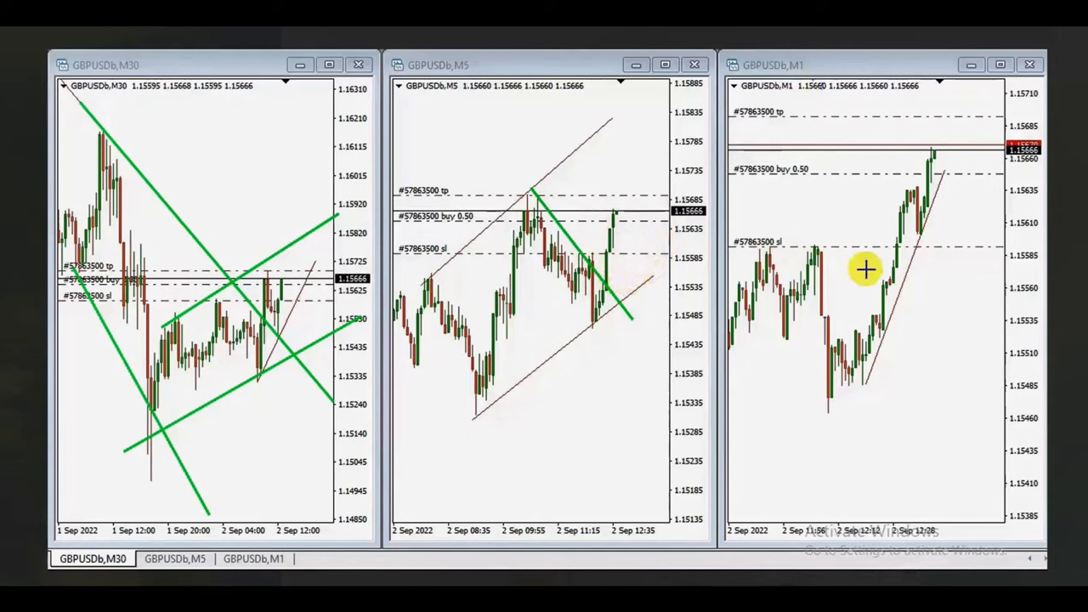
click(874, 380)
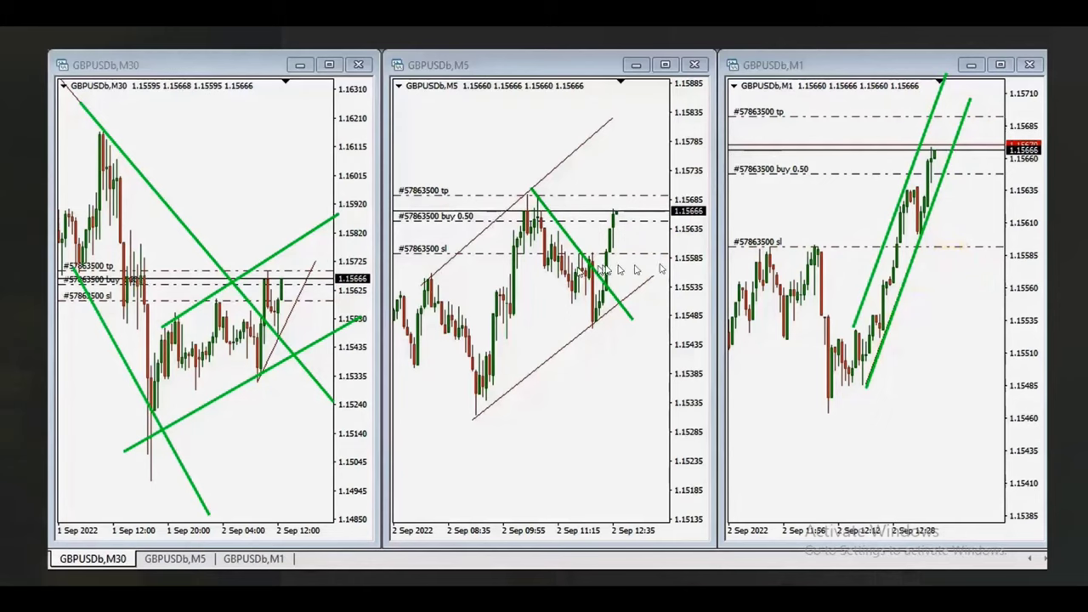
Step: Undo all the green annotation lines on the M1, M5 and M30 charts
key(ctrl+Tab)
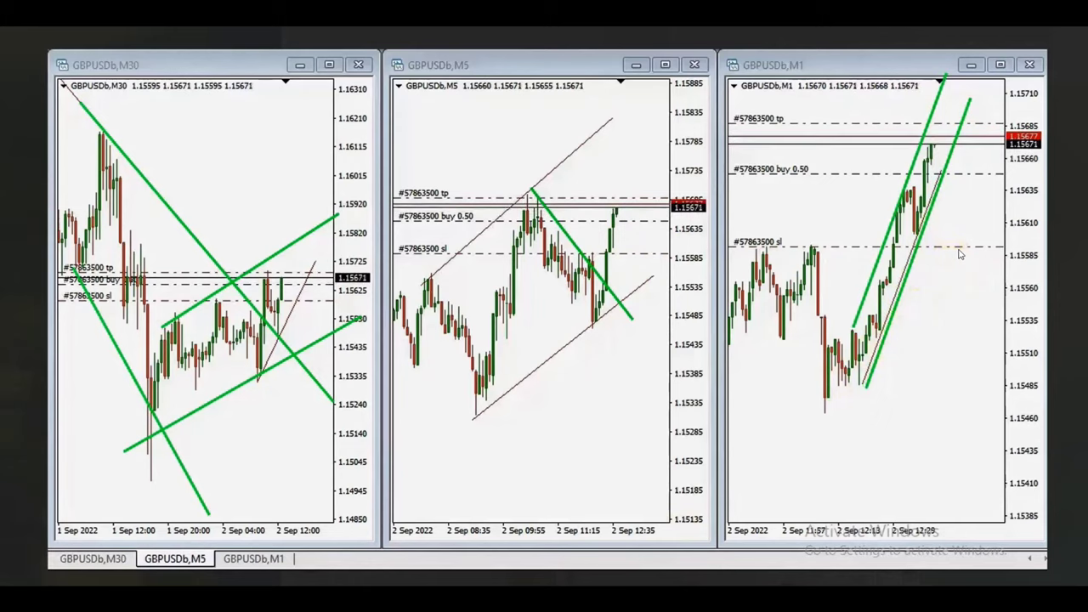
key(BackSpace)
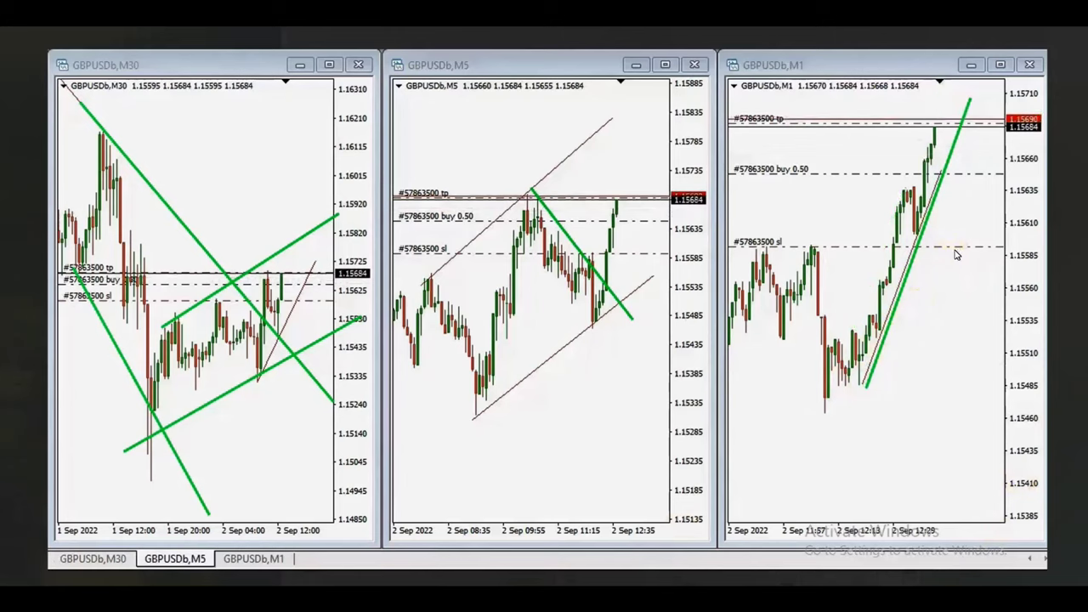
key(BackSpace)
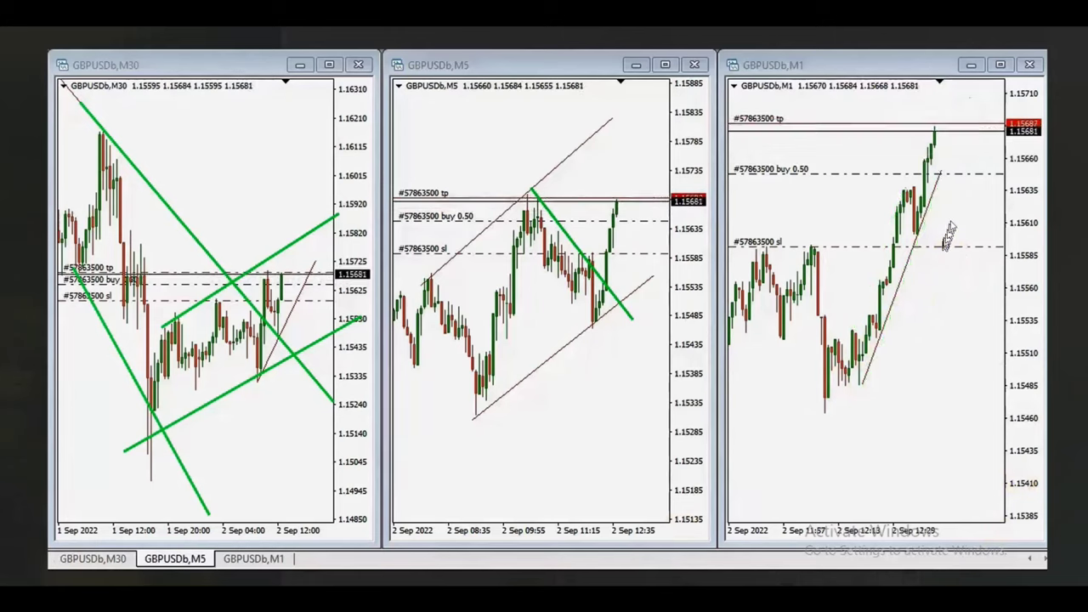
key(ctrl+z)
key(ctrl+z)
key(ctrl+z)
key(ctrl+z)
key(ctrl+z)
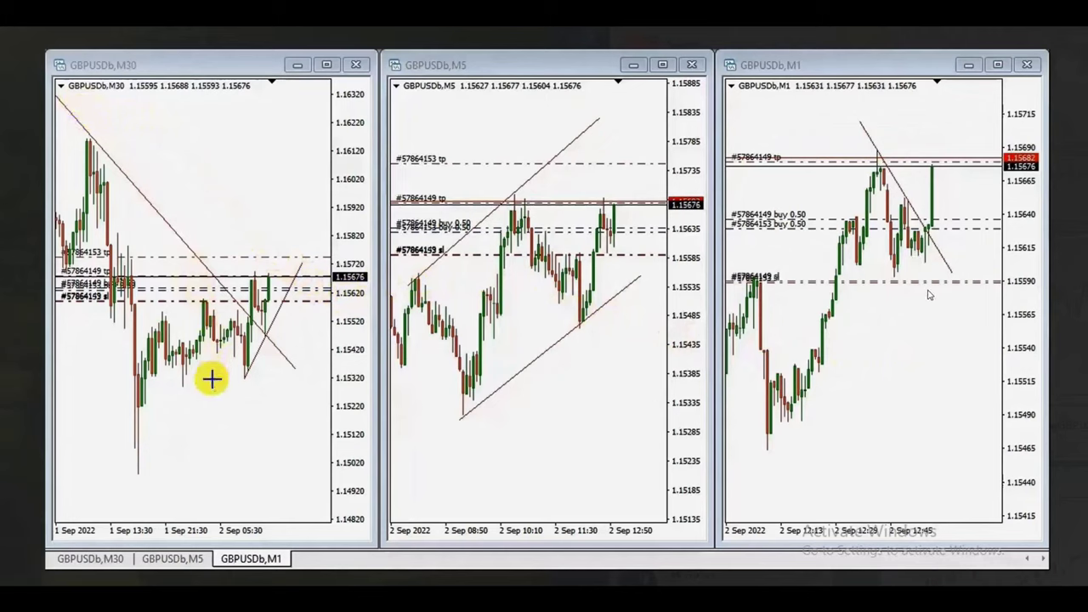
Step: Draw a rising channel around the swings on the M30 chart and a falling trendline across the pullback highs on the M5 chart
drag(119, 472, 365, 269)
drag(148, 321, 325, 208)
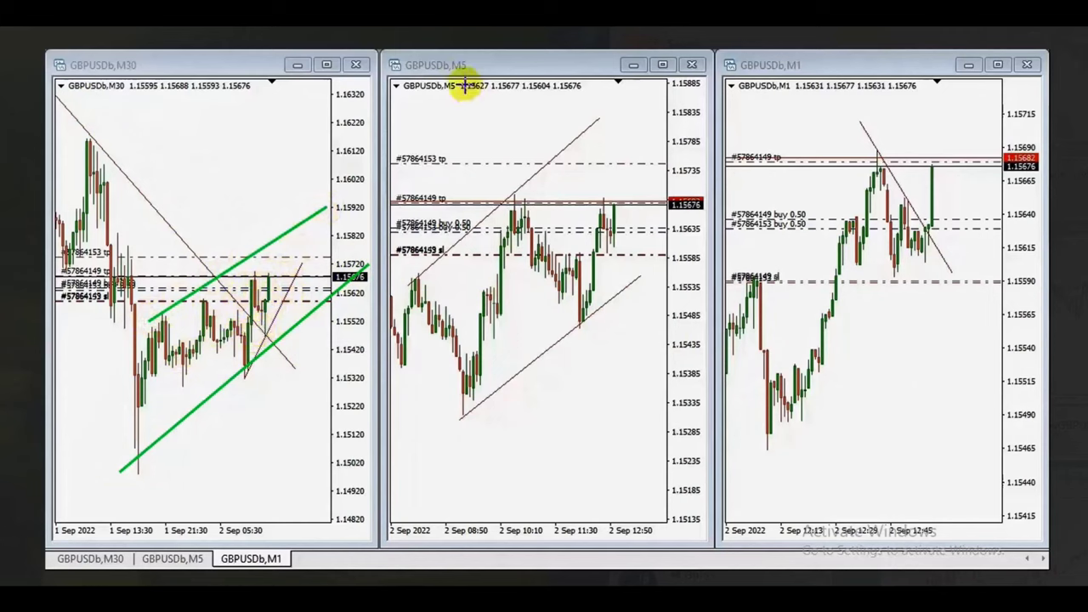
drag(517, 197, 623, 309)
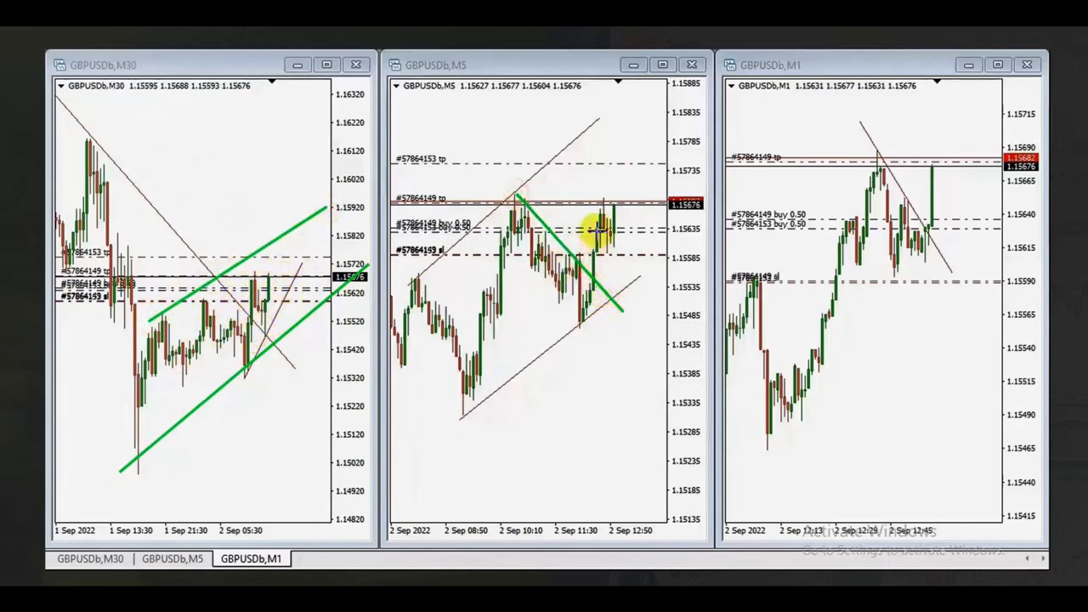
Step: Draw a rising channel on the M1 chart along its swing lows and highs, with two roughly parallel lines inside it
drag(765, 444, 1012, 159)
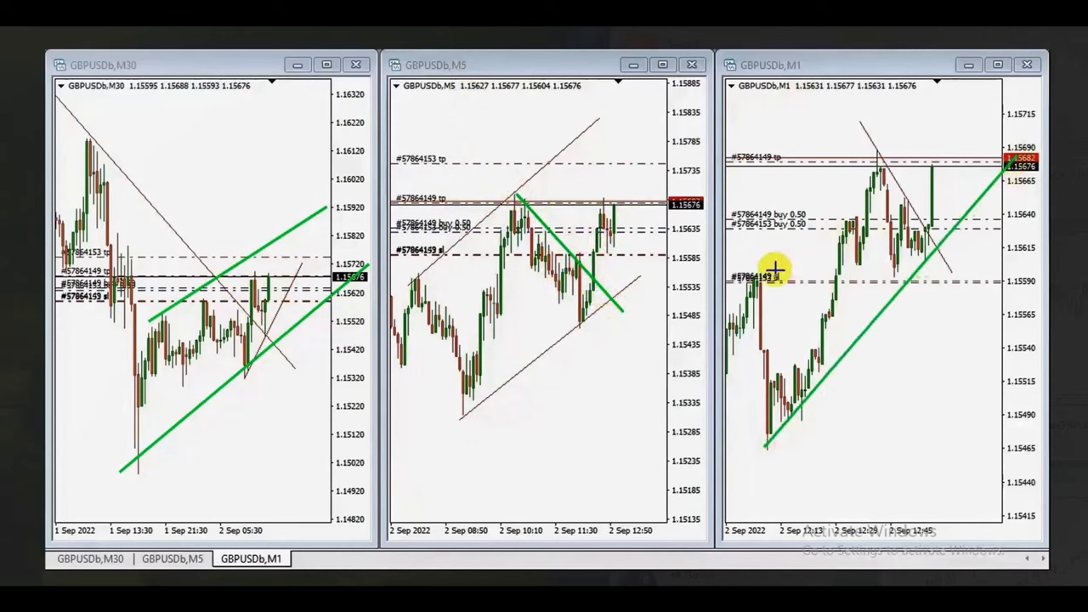
drag(770, 259, 942, 79)
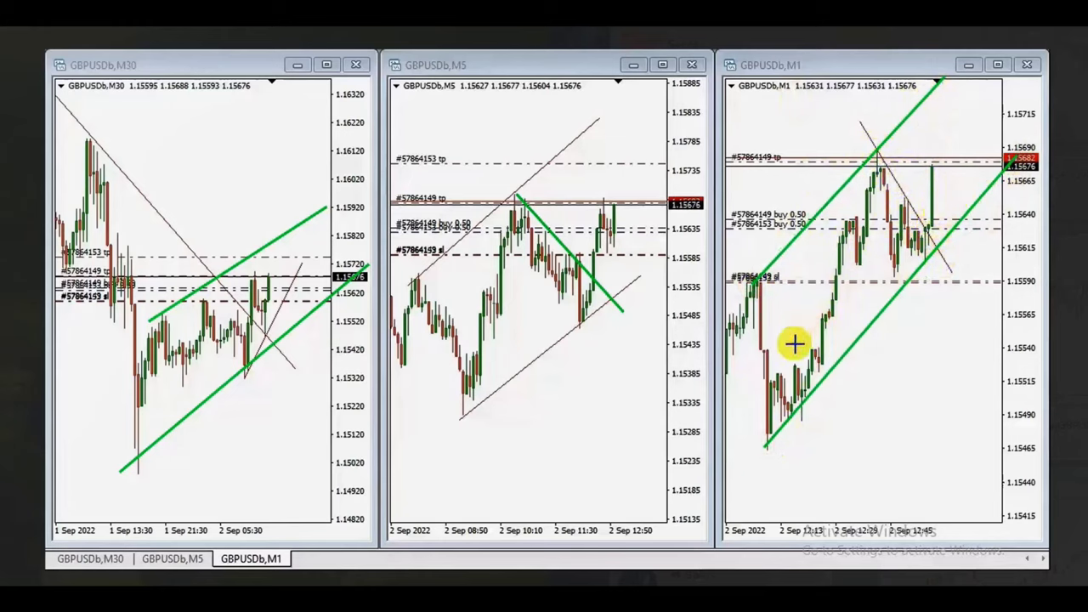
drag(754, 377, 990, 103)
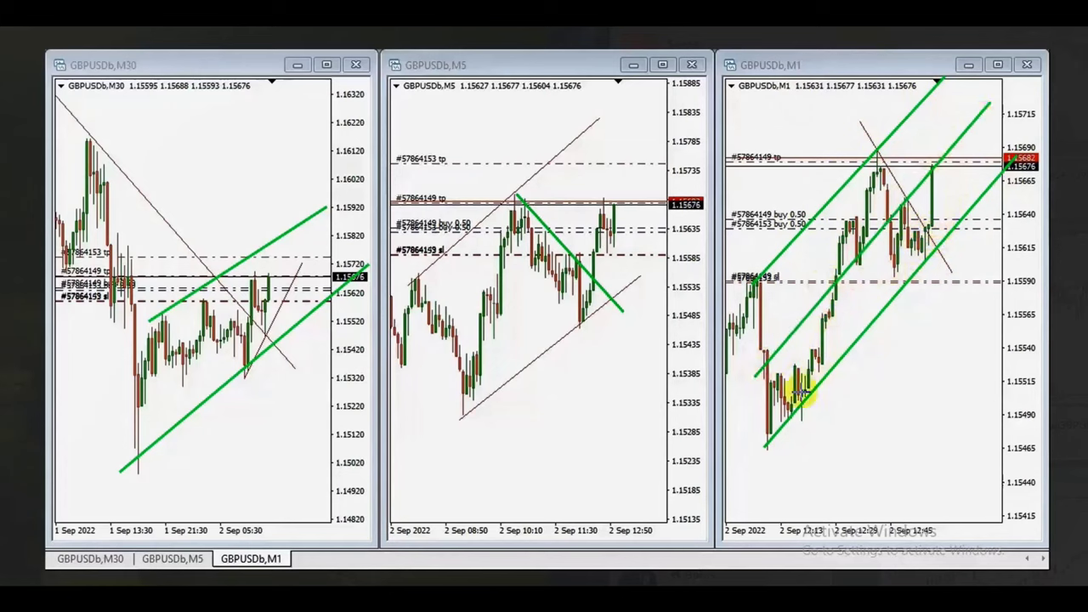
drag(755, 418, 1011, 121)
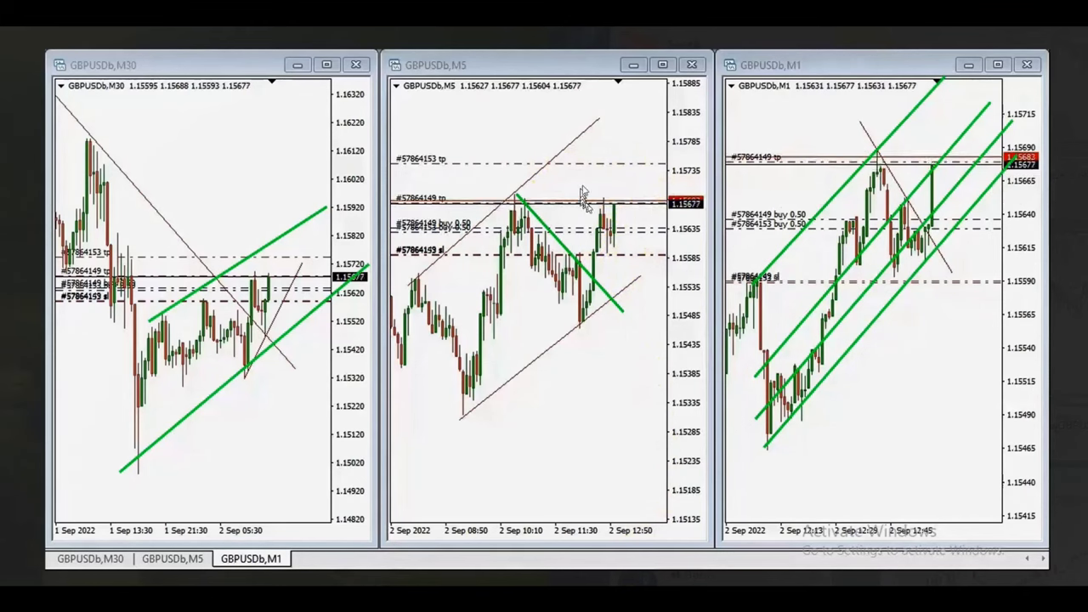
Step: Draw a rising trendline under the M1 lows, plus steeper trendlines along the latest rally on the M5 and M1 charts
drag(861, 282, 918, 274)
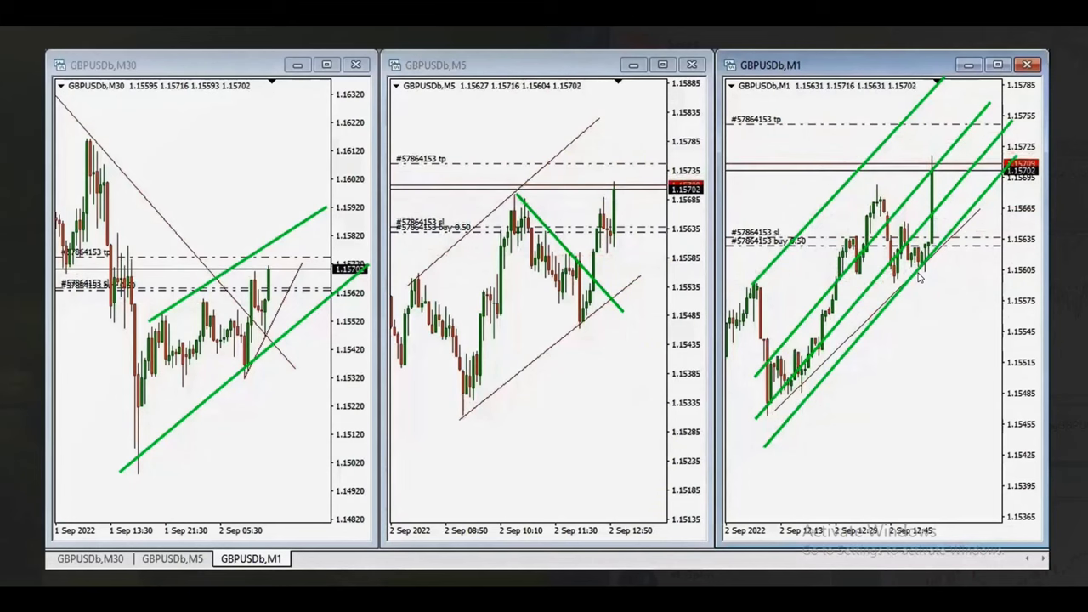
key(ctrl+F6)
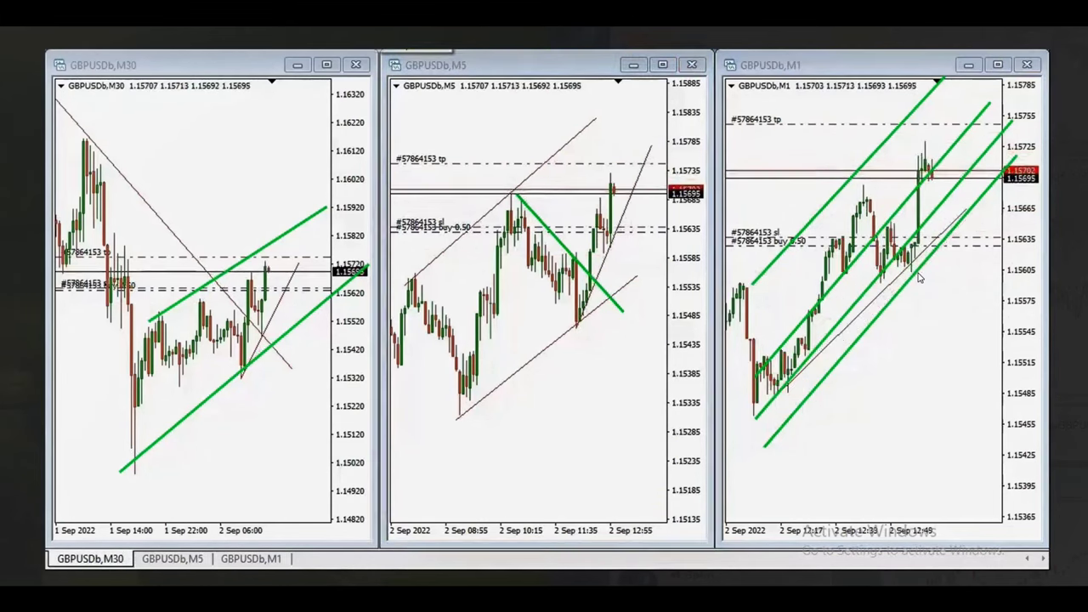
key(ctrl+Tab)
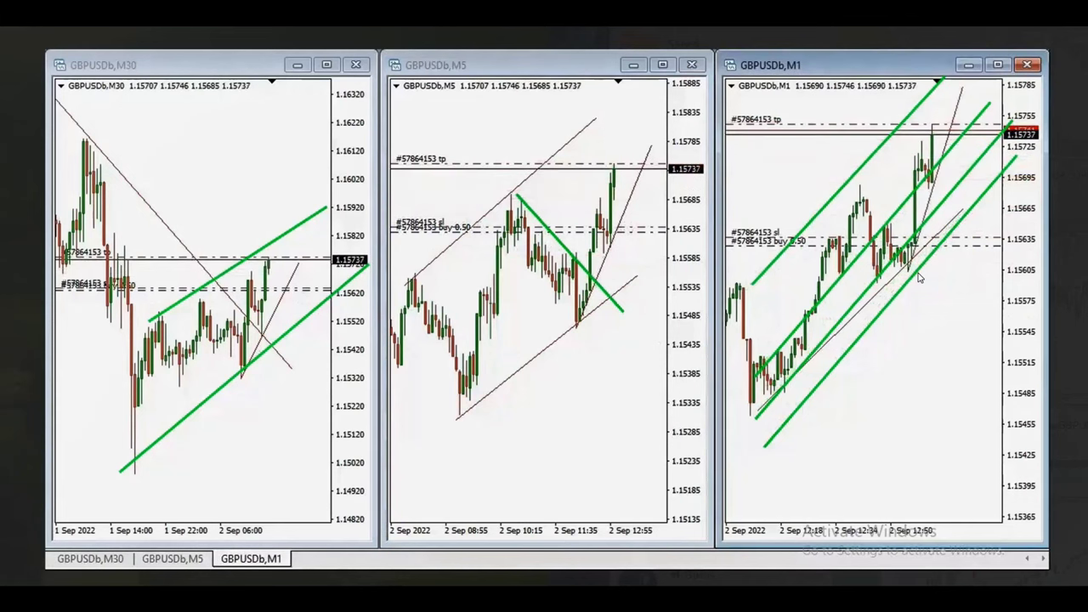
drag(918, 237, 918, 194)
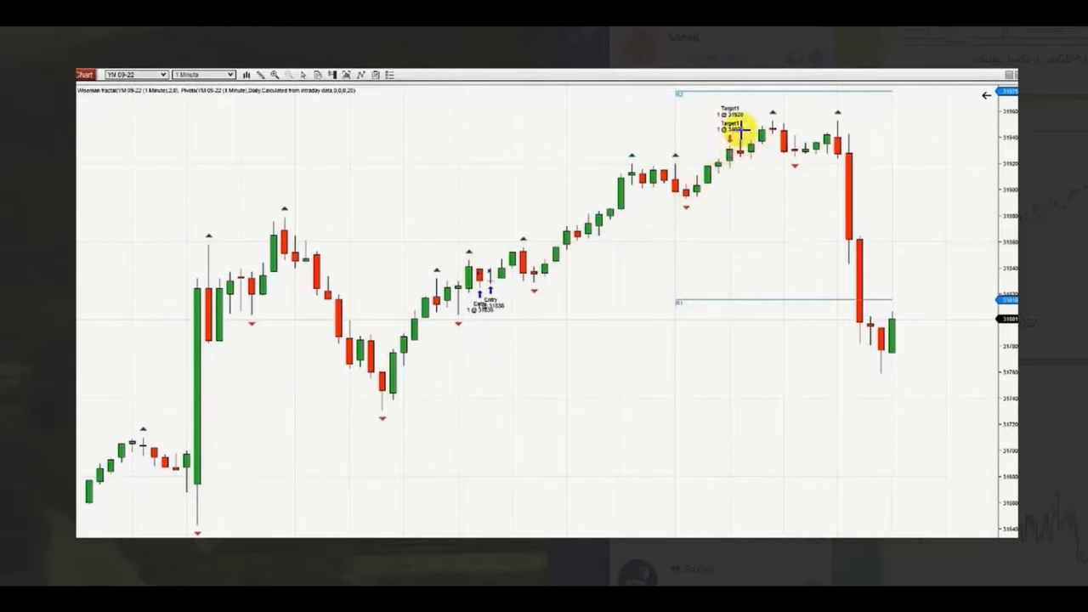
Step: Draw a rising channel on the 1-minute YM 09-22 chart, with one line under the lows and a roughly parallel line over the early highs
click(146, 503)
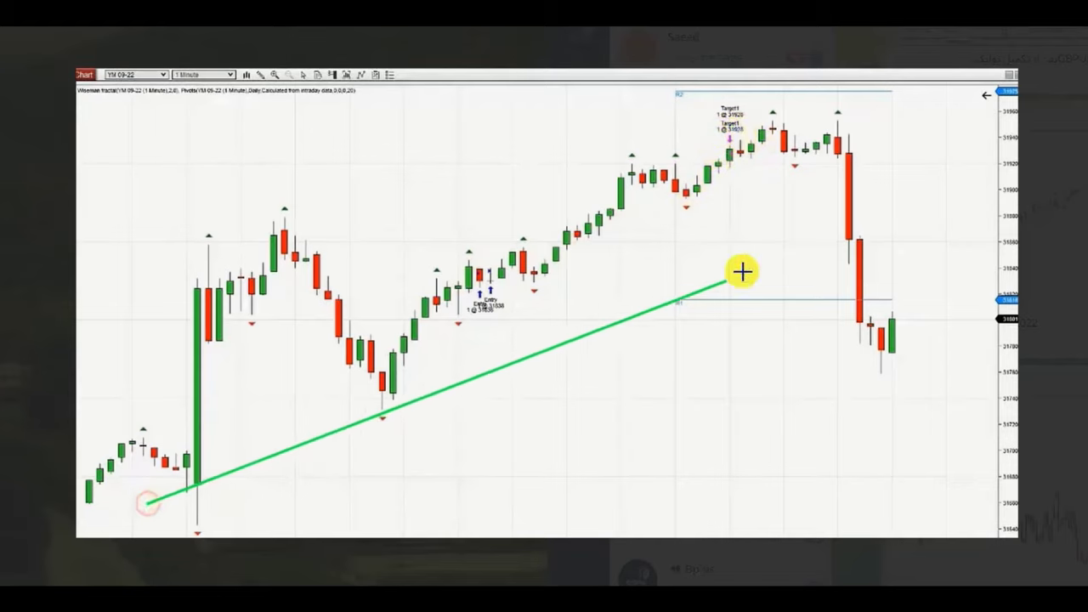
click(906, 178)
click(185, 281)
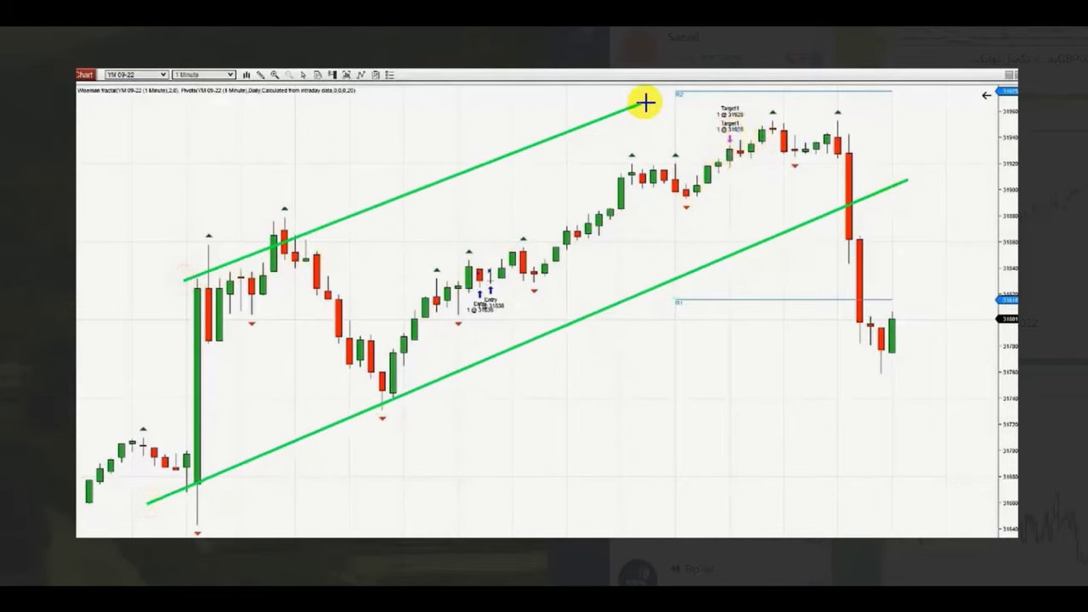
click(722, 74)
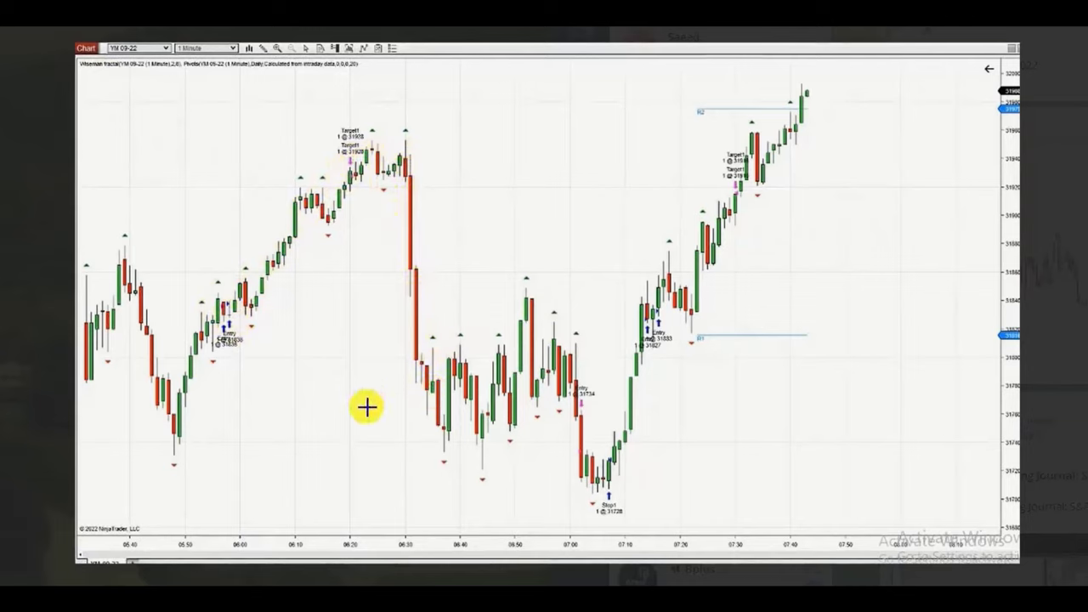
Step: Draw a broadening pattern on the YM 09-22 chart, with a slightly falling line under the lows and a rising line over the highs
click(132, 438)
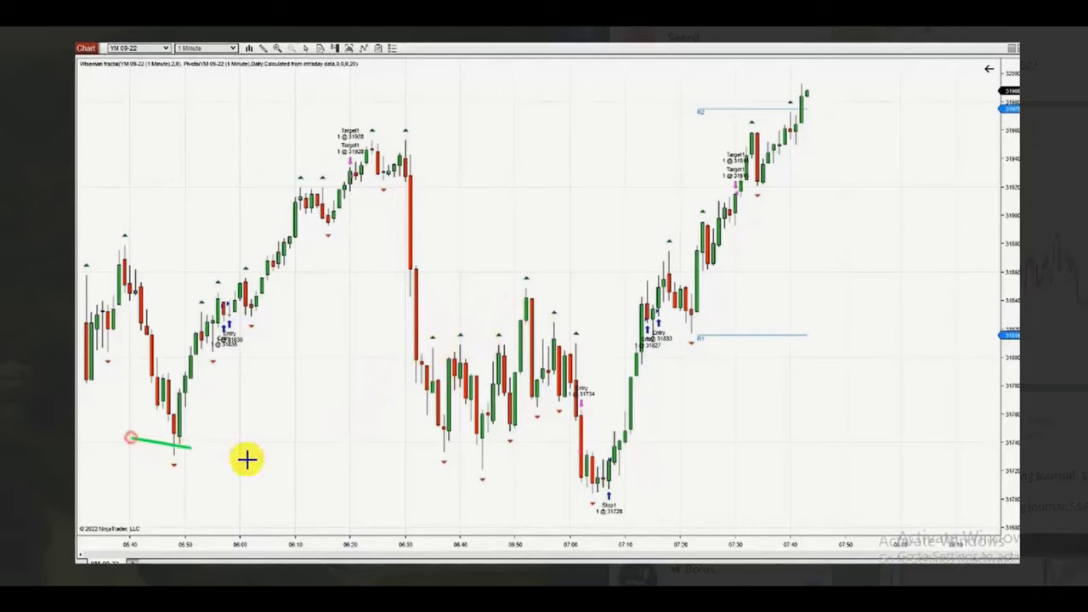
click(767, 510)
click(125, 156)
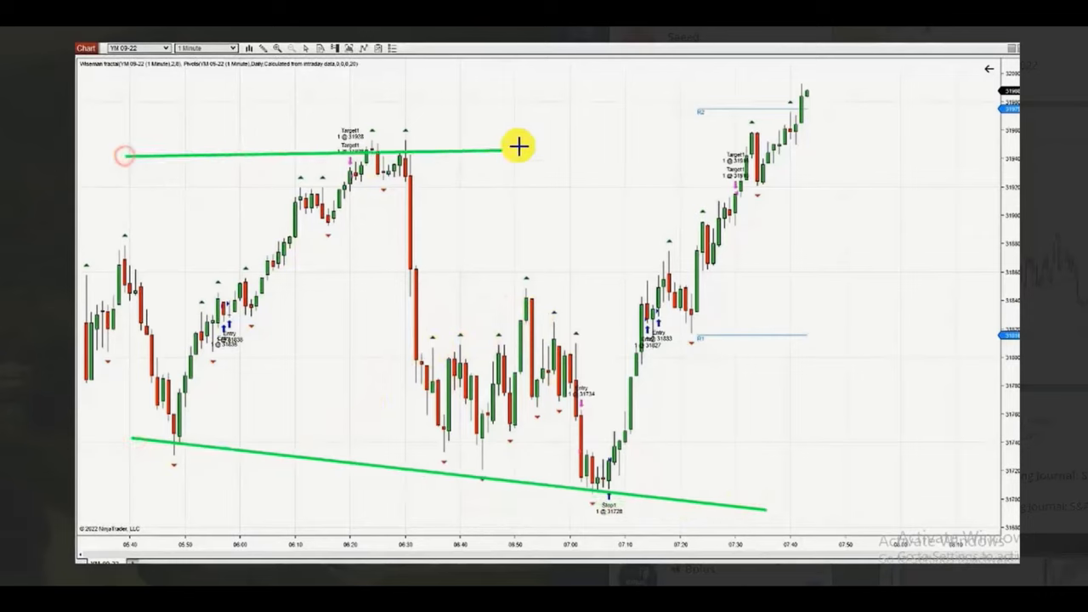
click(877, 76)
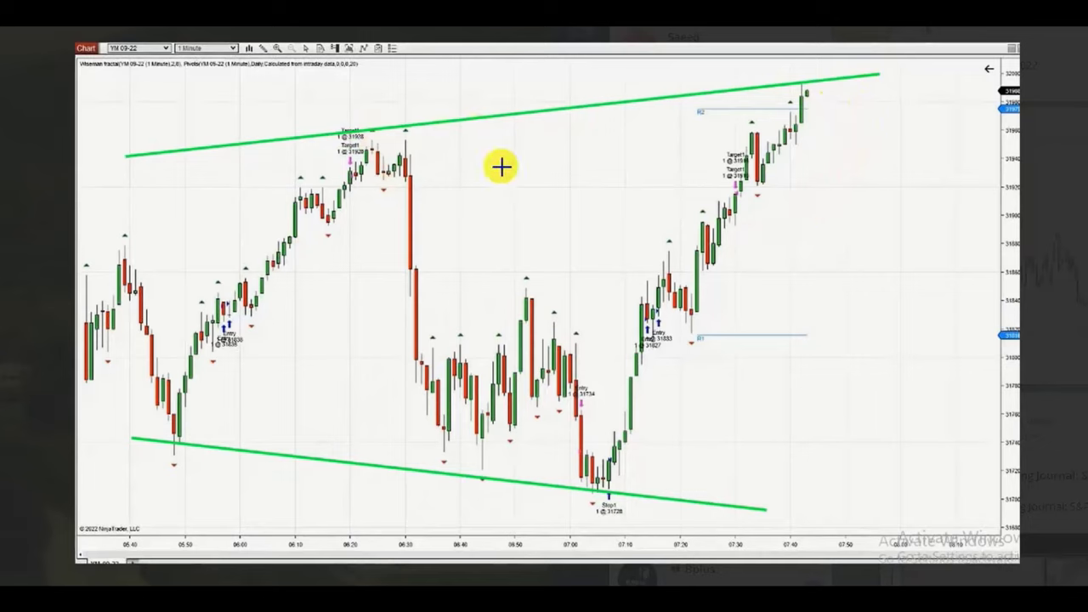
Step: Draw a falling channel around the decline that starts near 06:30, with one line across its highs and another through its lows
click(400, 126)
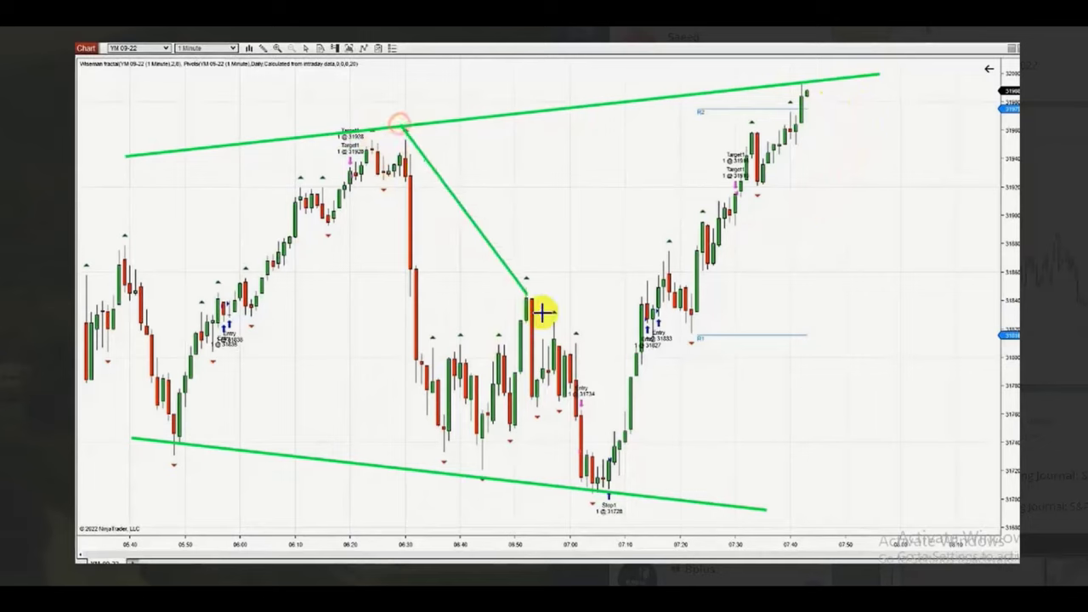
click(695, 500)
click(340, 280)
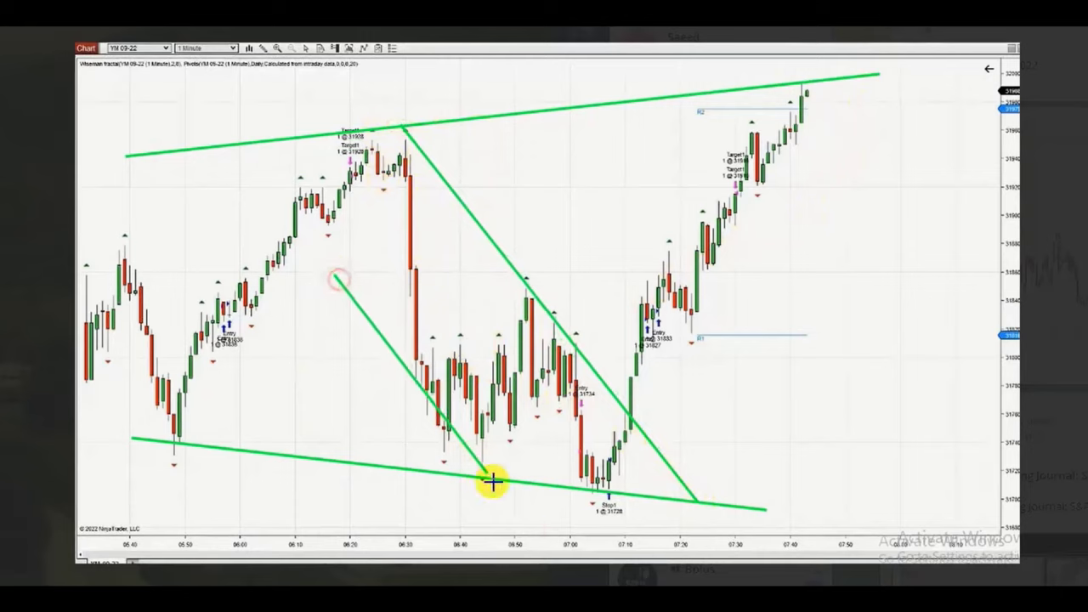
click(561, 585)
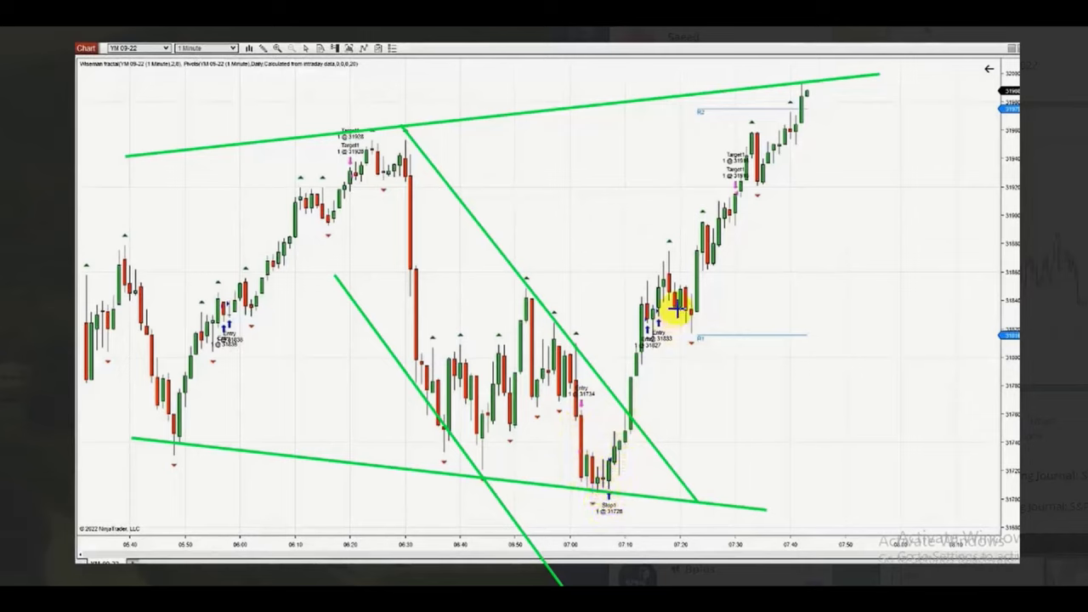
Step: Draw a steep rising channel around the final rally, from the low near 07:05 up to the broadening pattern's upper line
click(605, 491)
click(831, 77)
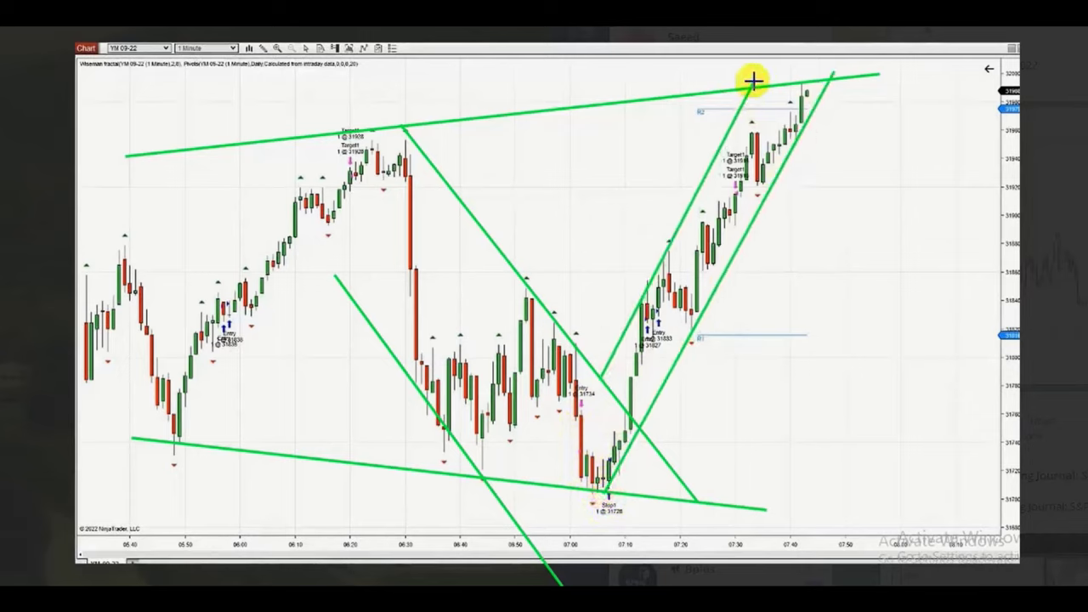
click(763, 56)
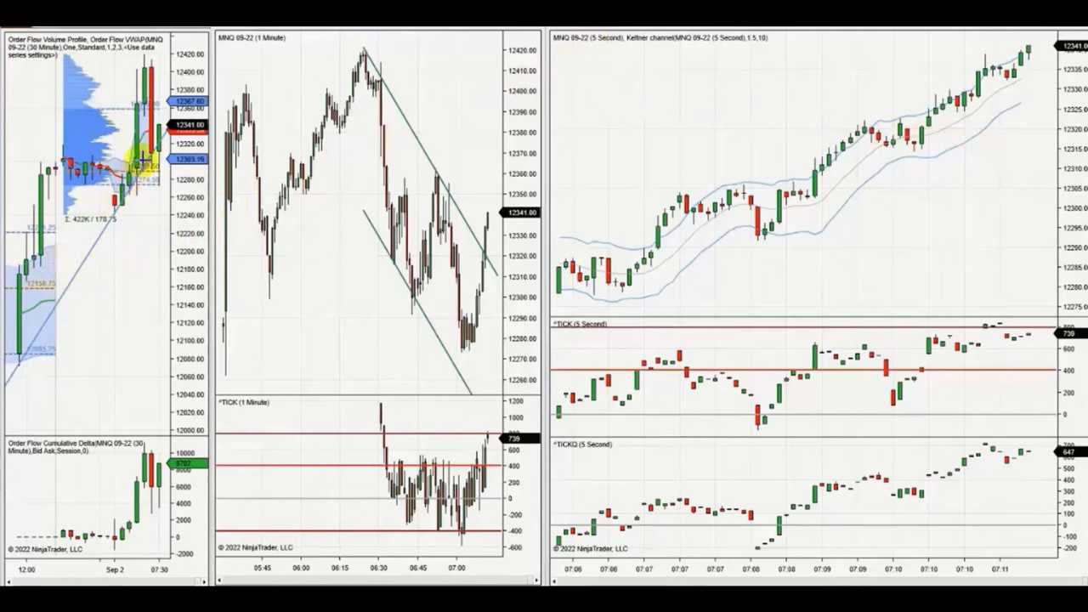
Step: Draw a rising line over the highs on the 30-minute MNQ chart and two rising support lines on the 5-second chart
drag(17, 189, 159, 36)
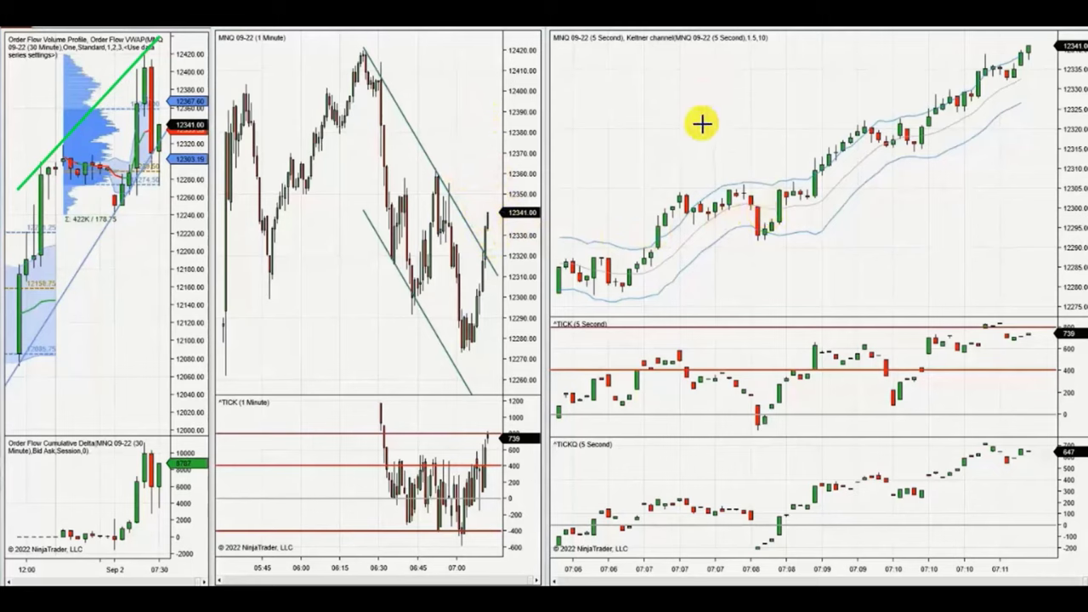
drag(581, 295, 825, 222)
drag(758, 243, 1061, 57)
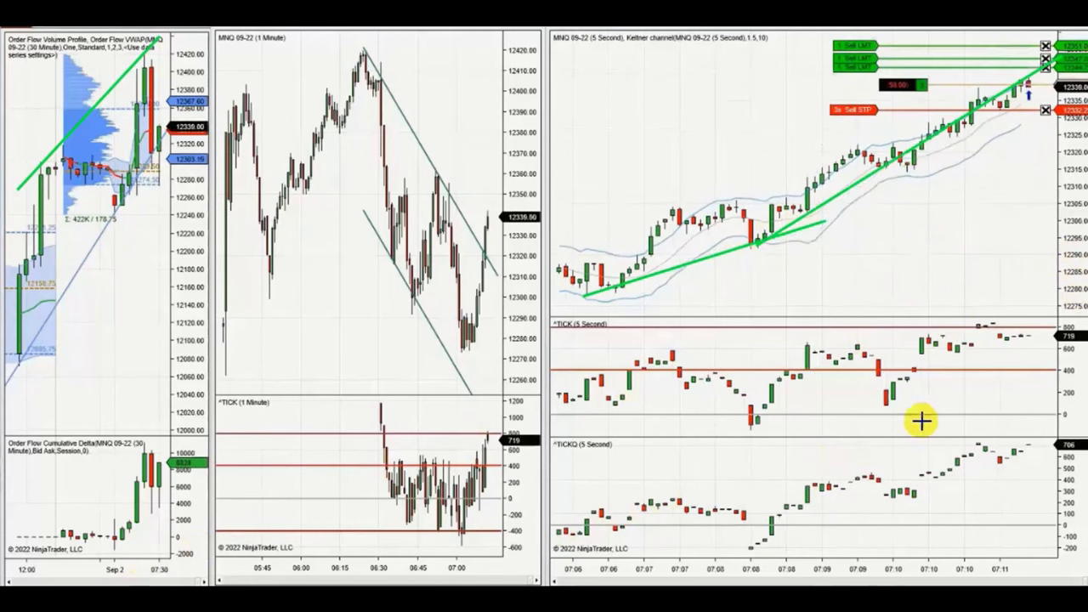
Step: Undo the two support lines on the 5-second chart and raise the sell stop order to the entry level
key(ctrl+z)
key(ctrl+z)
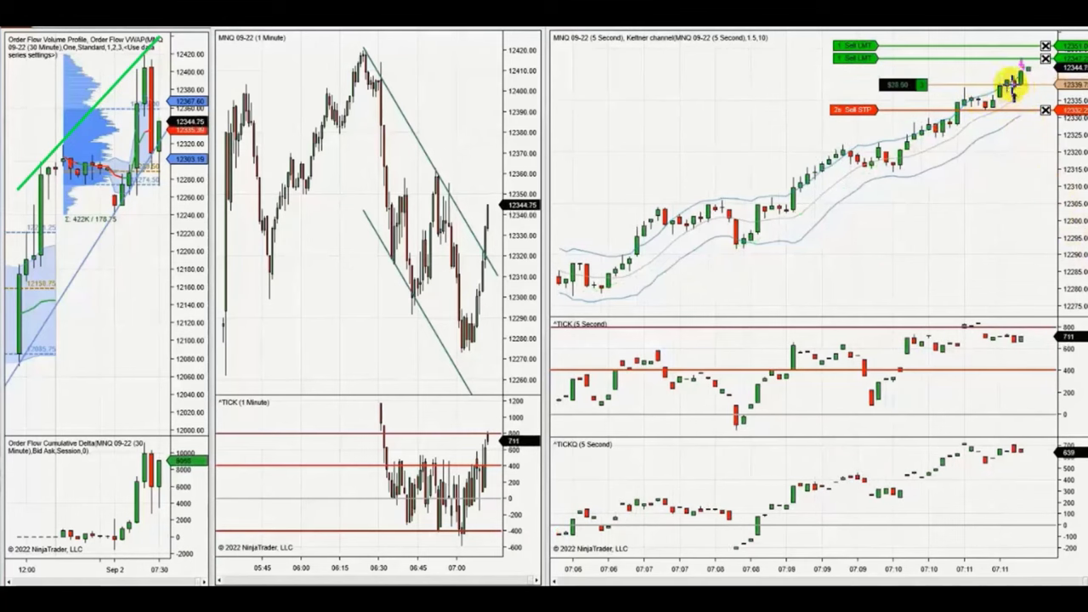
click(1014, 82)
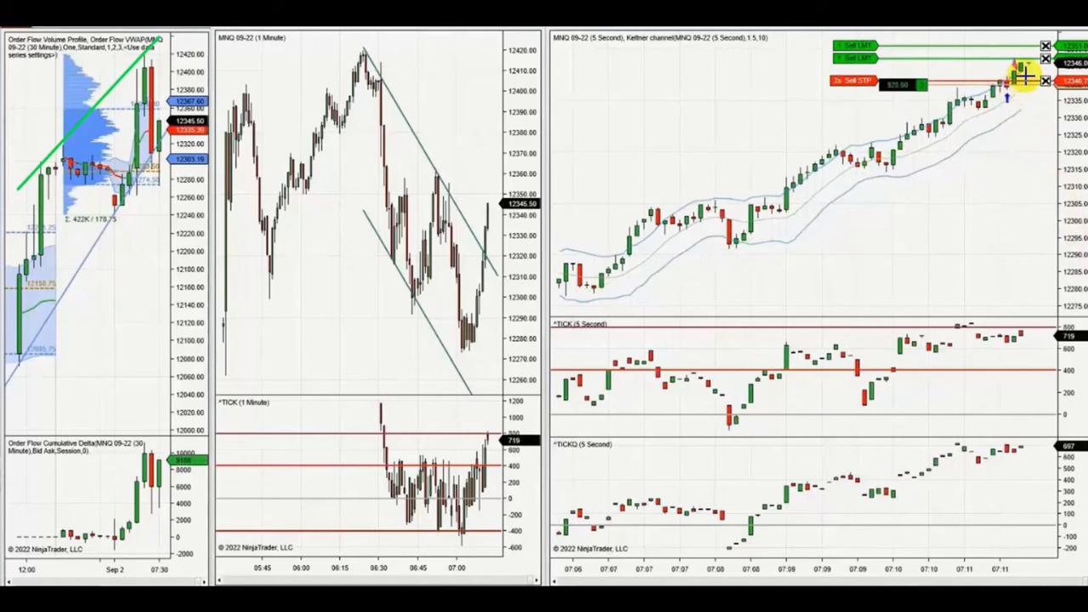
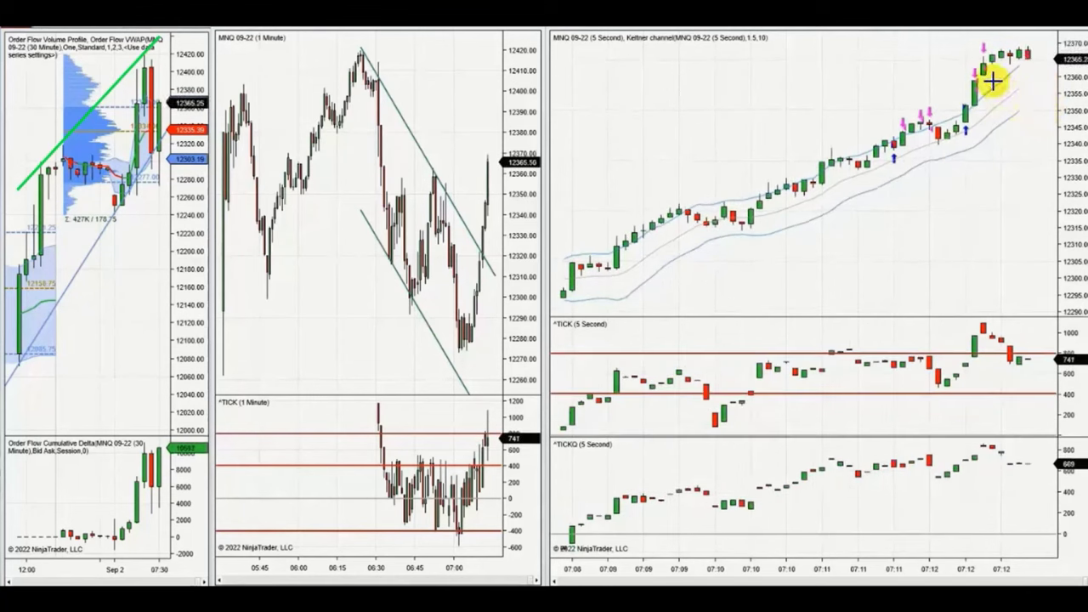
Step: Open a three-contract long MNQ position with three sell limit targets and a protective stop, and exit it
click(1035, 59)
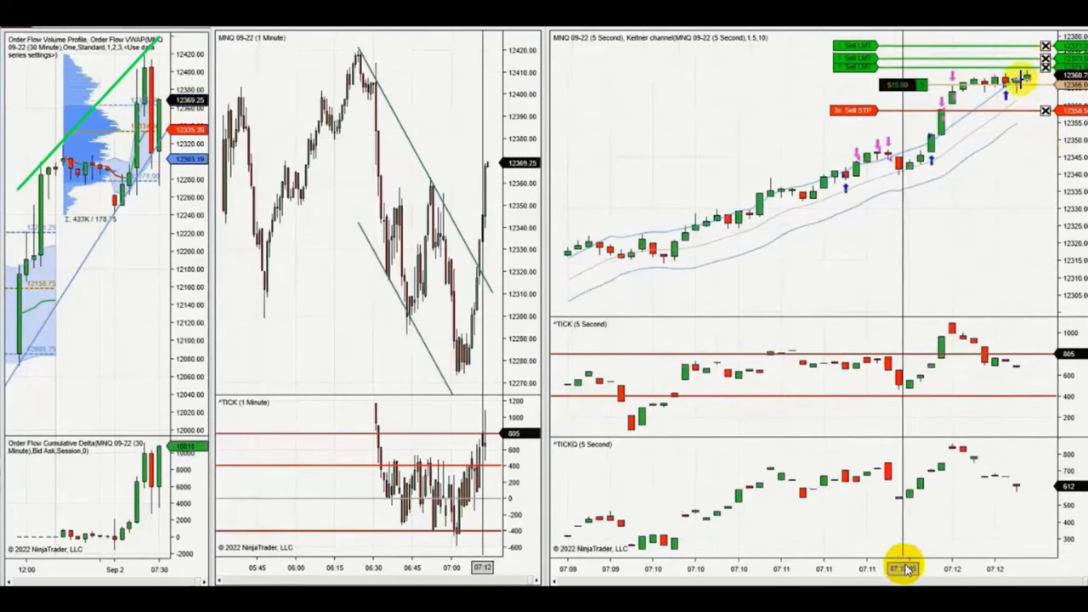
click(1024, 110)
click(1024, 68)
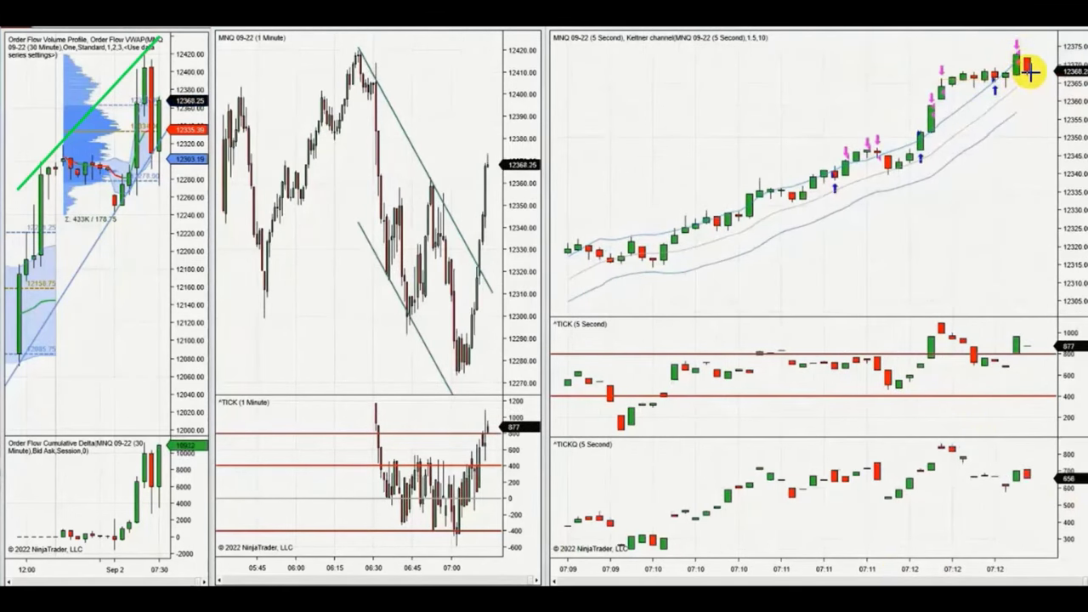
Step: Take two more long MNQ trades around 07:13 and 07:14 and compress the 5-second chart's time axis
click(1005, 54)
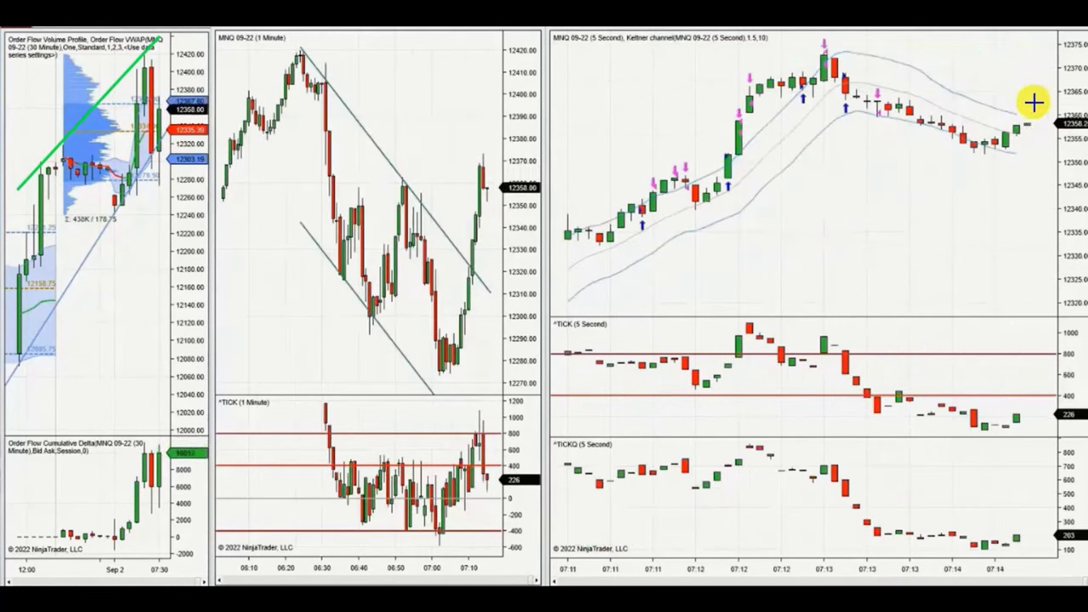
click(898, 112)
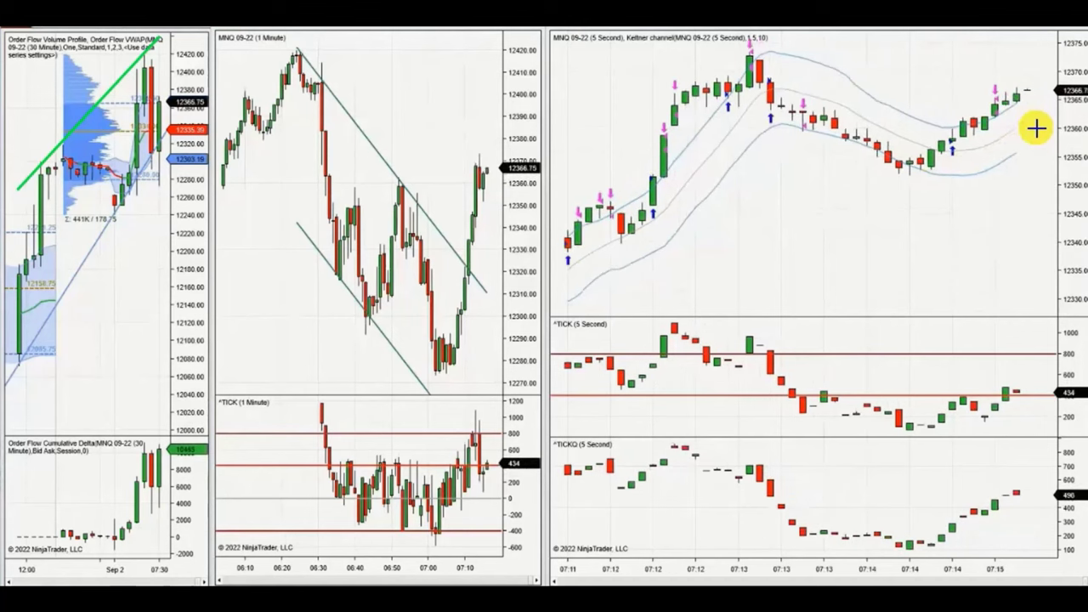
drag(876, 570, 898, 570)
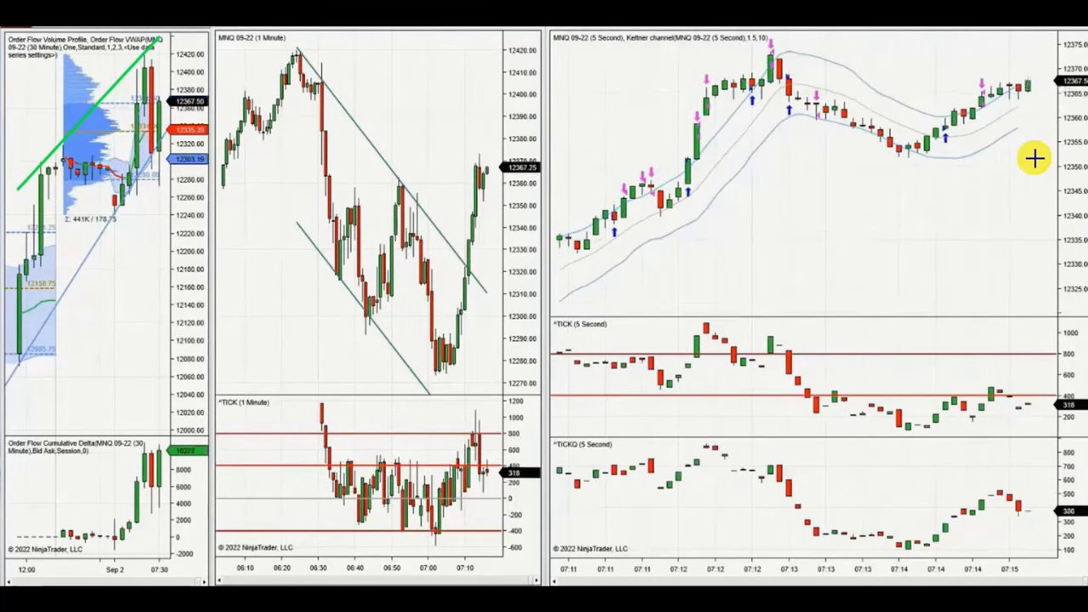
key(ctrl+b)
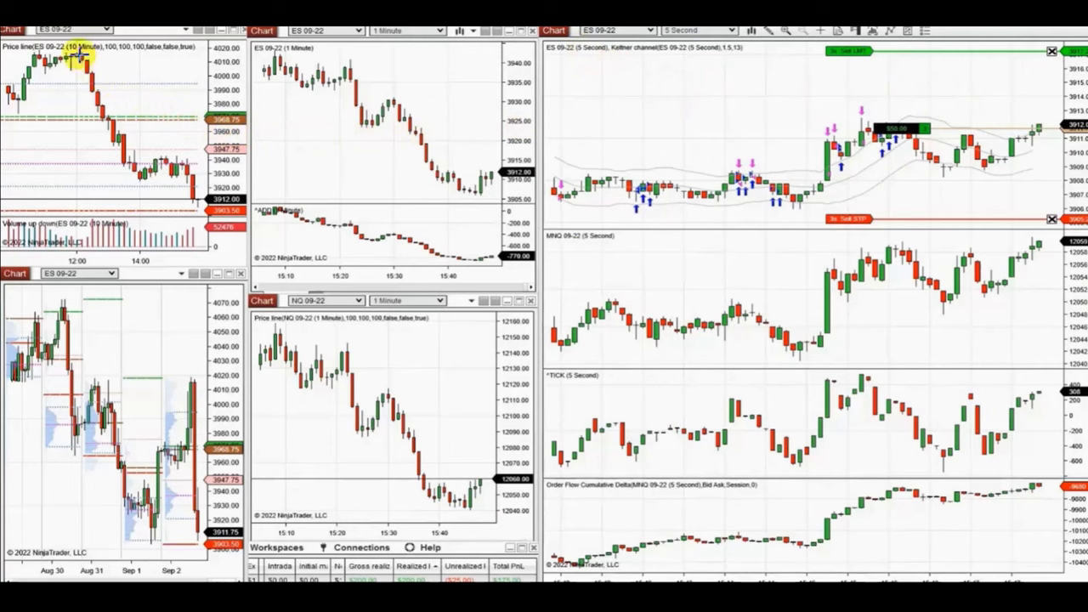
Step: Draw a falling channel around the decline that starts near 12:00 on the ES 10-minute chart
click(76, 51)
click(223, 195)
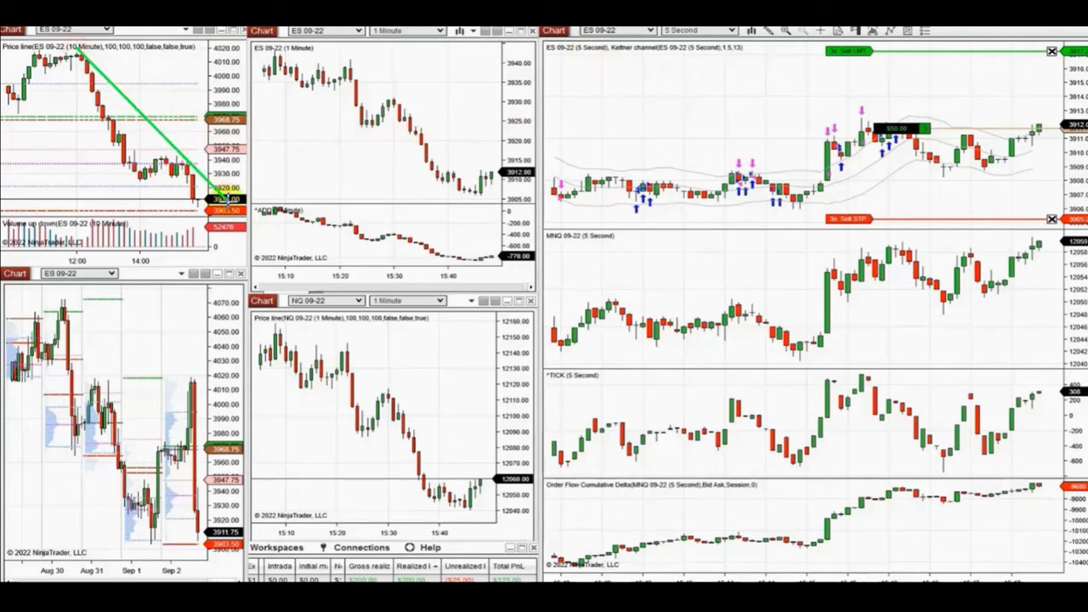
click(51, 81)
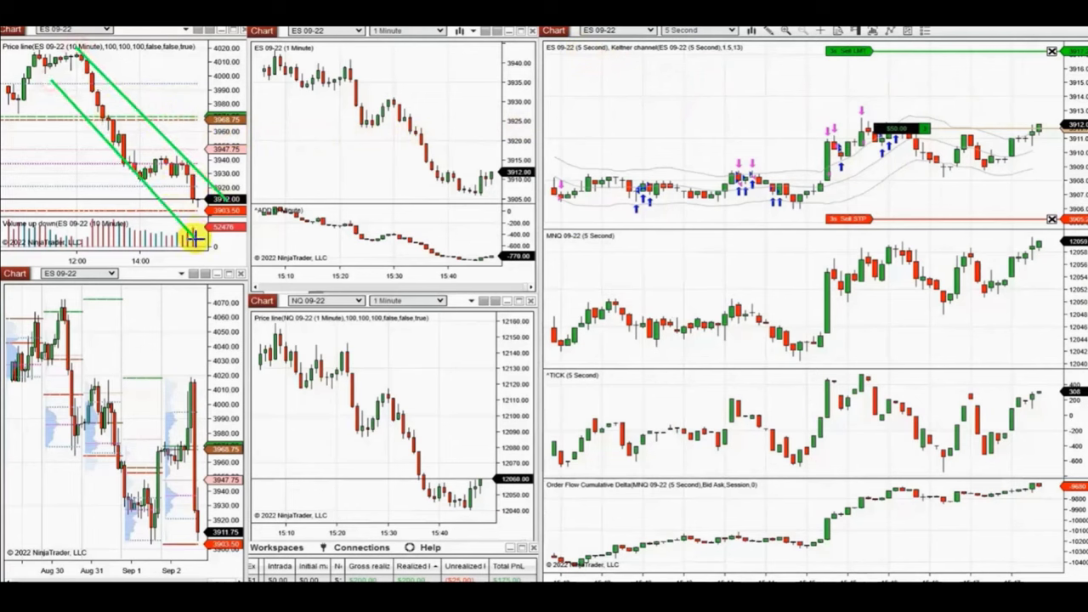
Step: Draw a falling wedge on the ES 1-minute chart, with one line across the highs from 15:20 and one through the lows
click(350, 60)
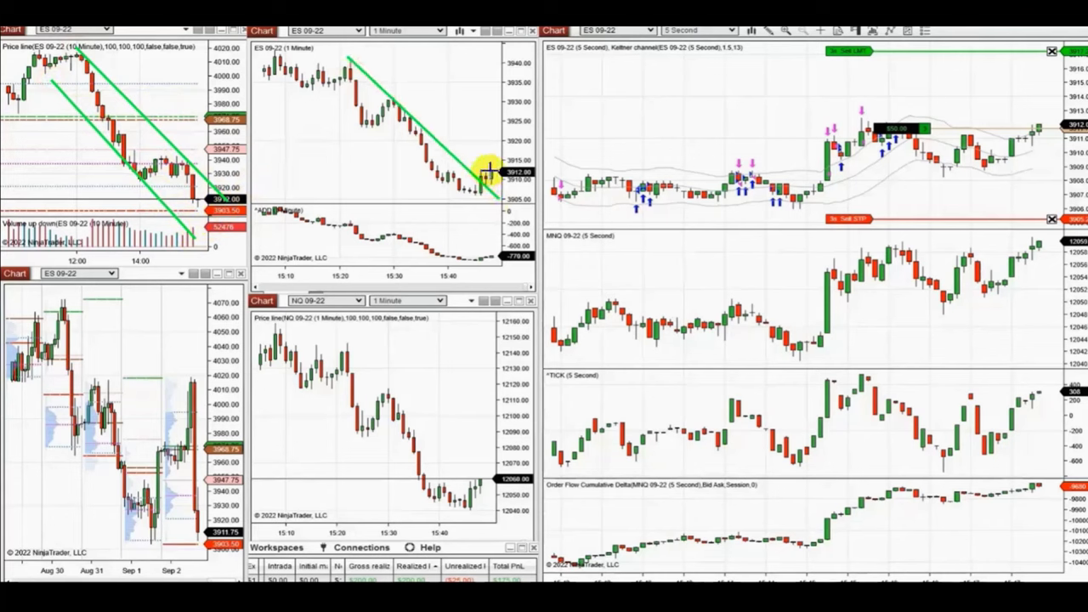
click(357, 120)
click(493, 211)
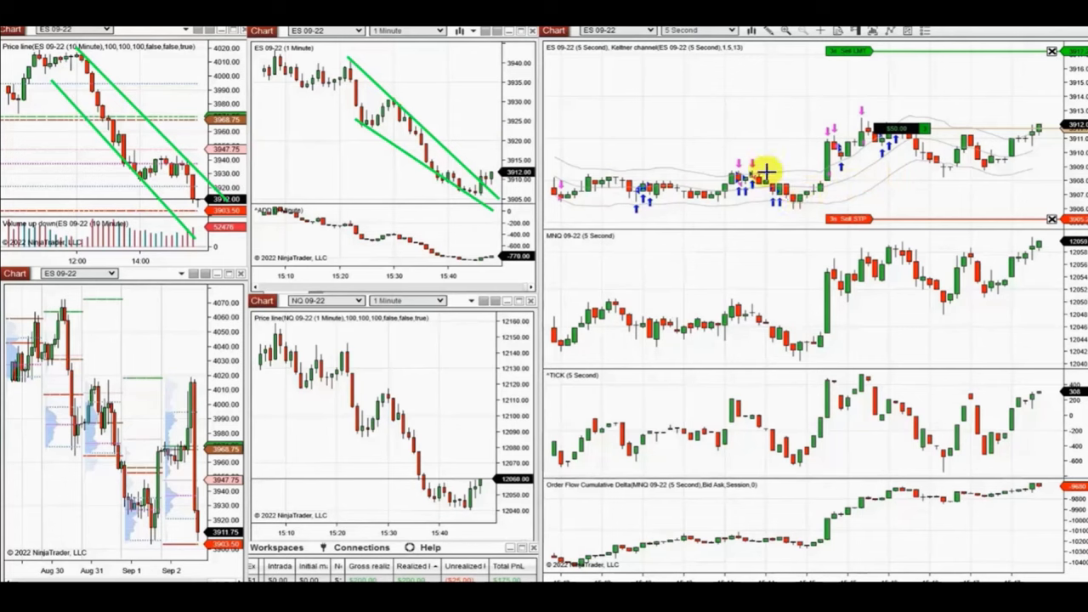
Step: Draw a rising support line under the lows and a steeper rising line across the highs on the ES 5-second chart
drag(791, 210, 1058, 153)
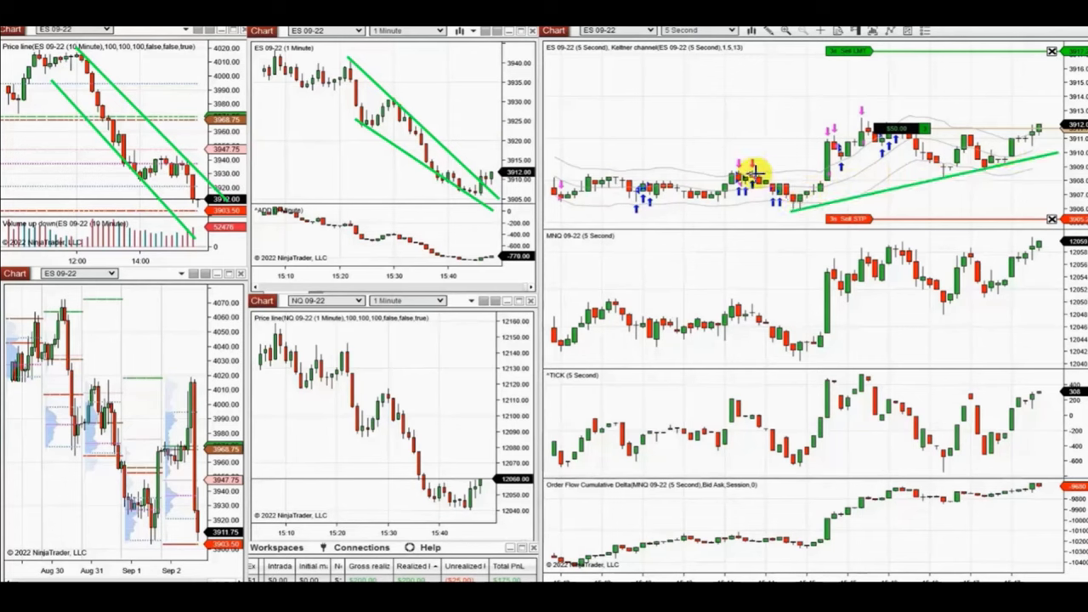
drag(733, 173, 970, 75)
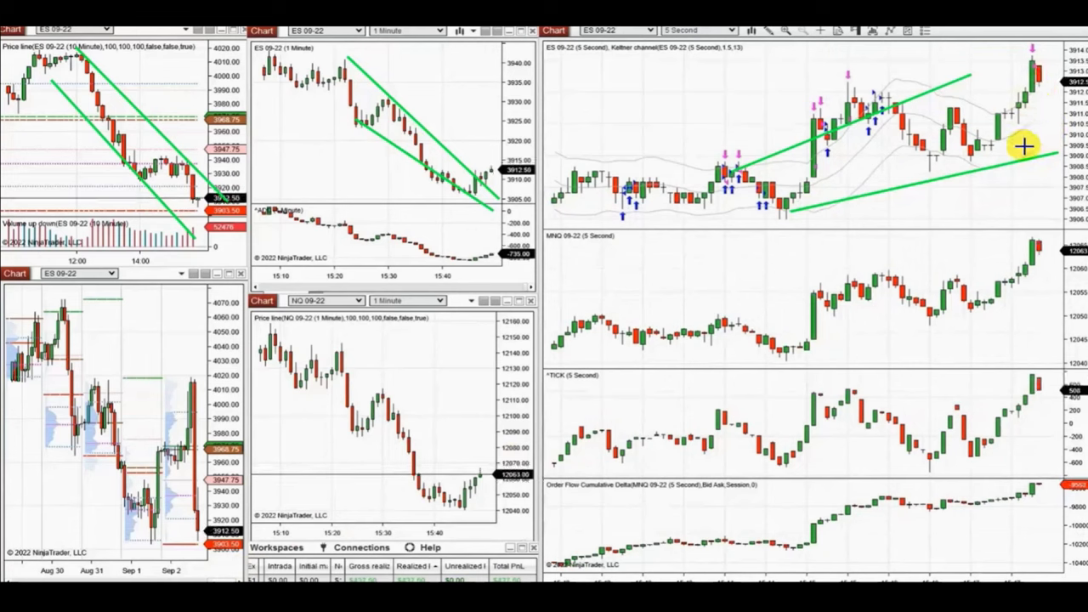
Step: Open a three-contract long ES position and undo the two rising lines on the 5-second chart
key(ctrl+b)
key(ctrl+b)
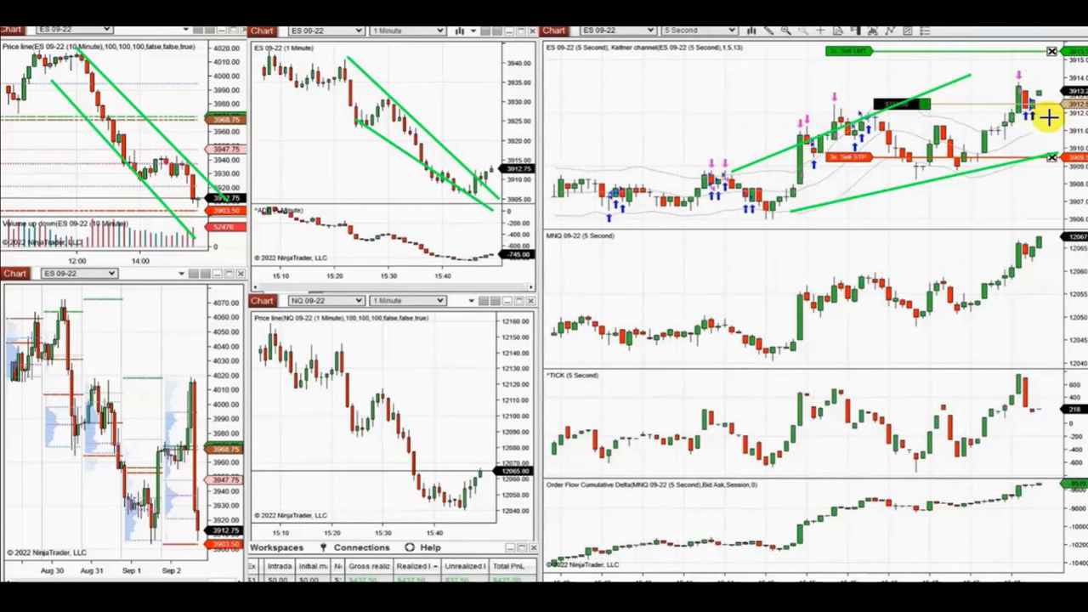
key(ctrl+z)
key(ctrl+z)
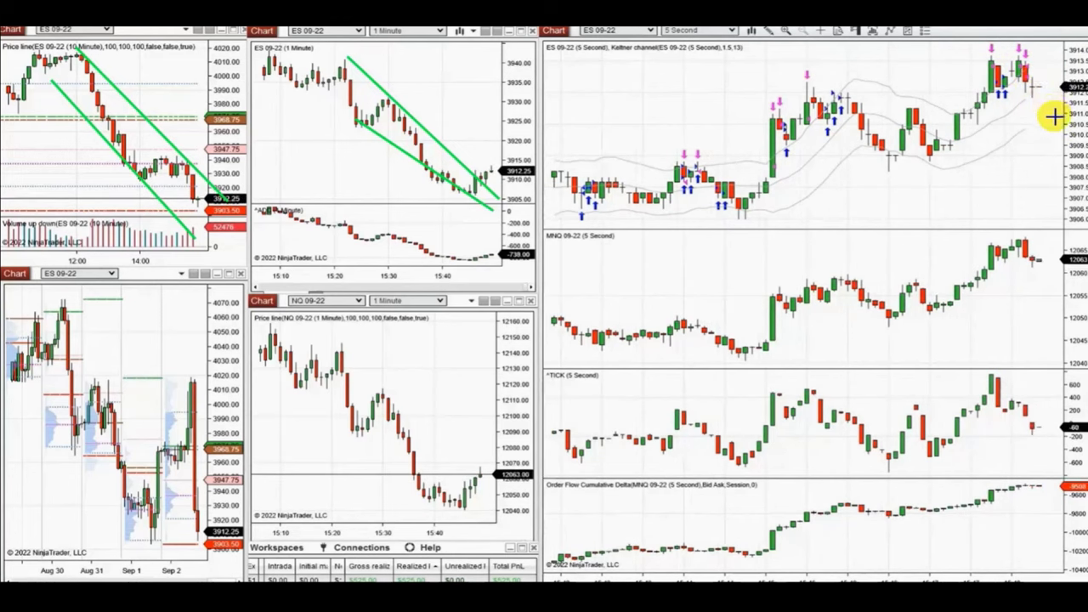
Step: Buy one ES contract with a sell limit target and a protective stop, and exit the trade
key(ctrl+b)
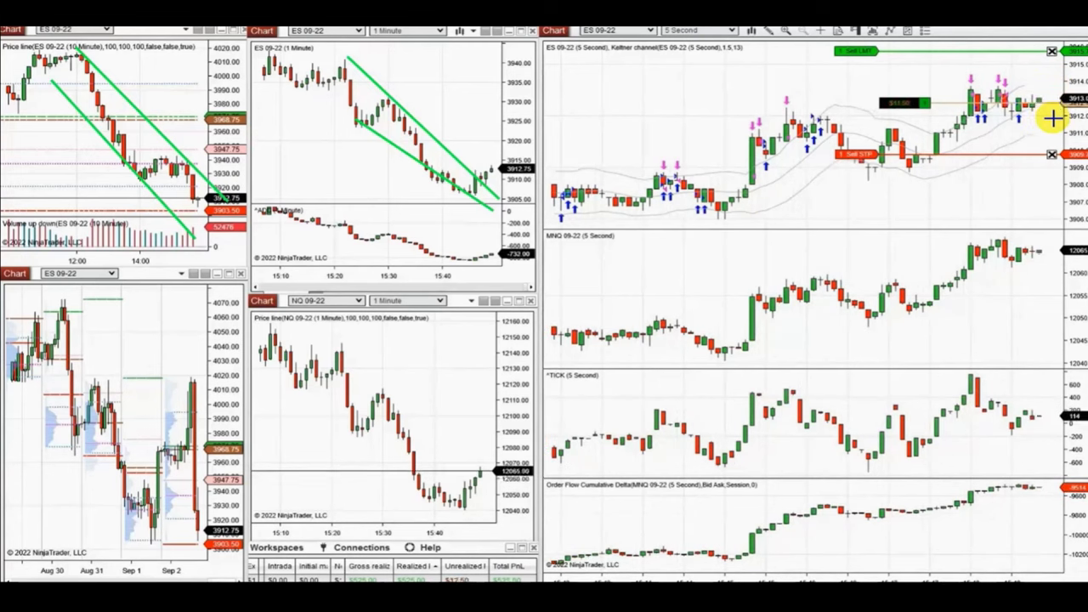
click(1049, 97)
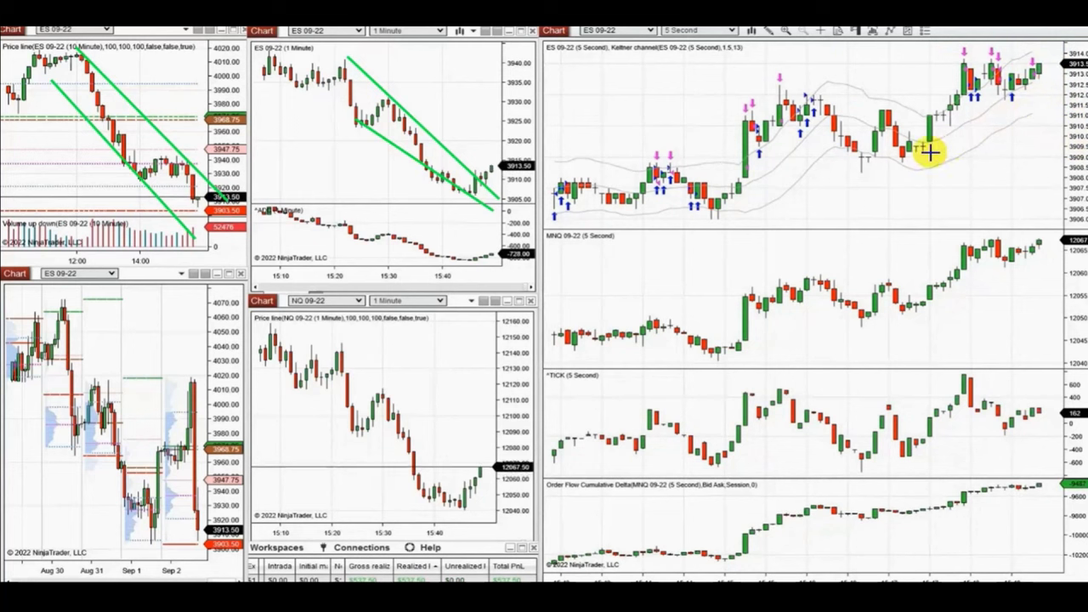
Step: Draw rising lines under the lows and over the highs of the ES 5-second chart and undo both
drag(704, 214, 1073, 95)
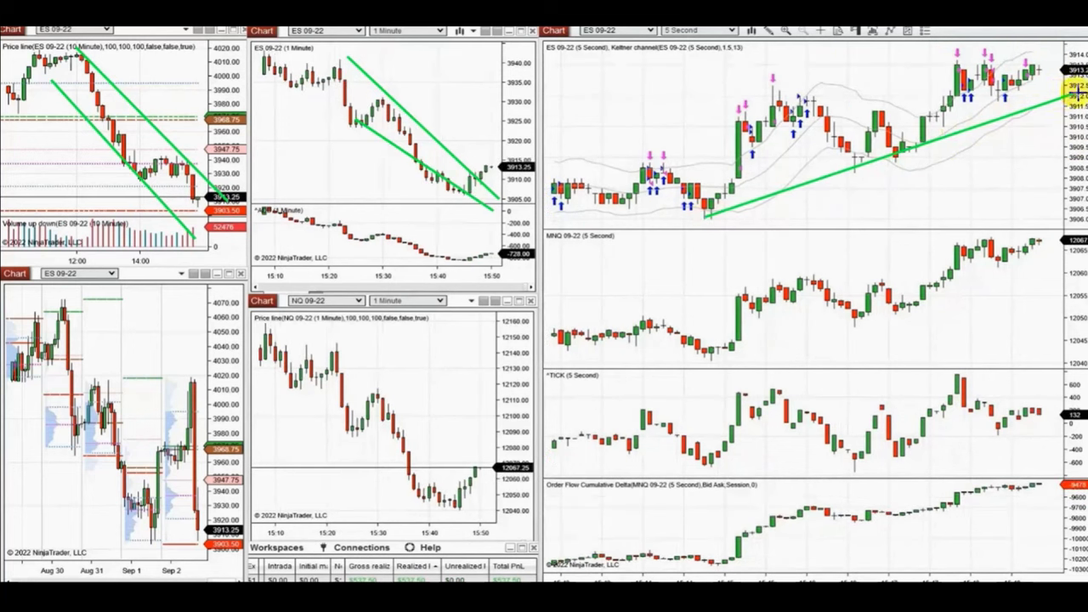
drag(651, 165, 946, 32)
key(ctrl+z)
key(ctrl+z)
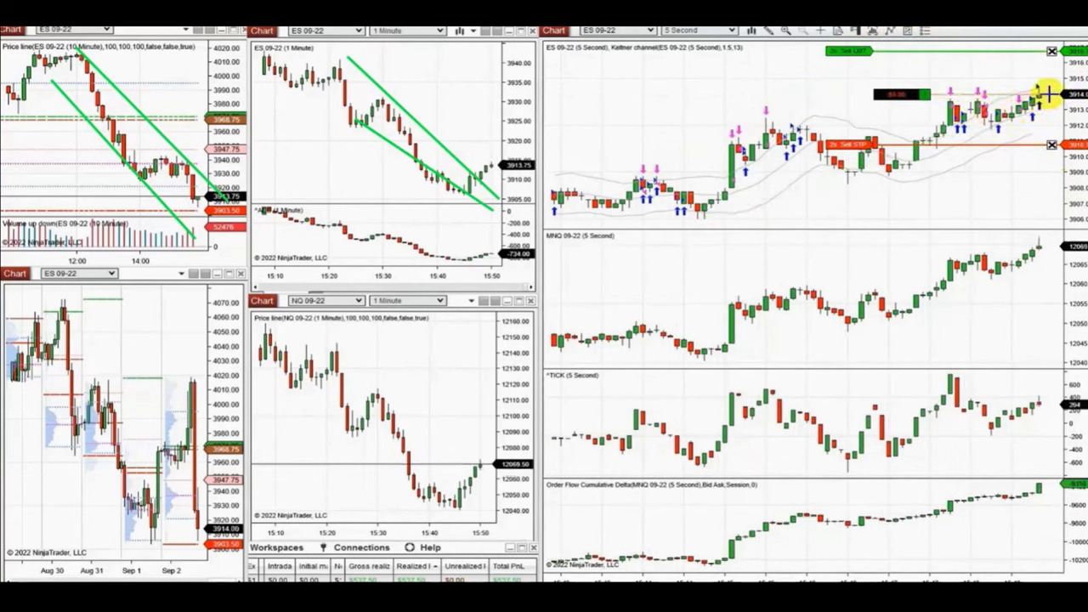
mouse_move(1020, 114)
mouse_down()
mouse_move(1030, 97)
mouse_move(1058, 110)
mouse_move(1058, 121)
mouse_up()
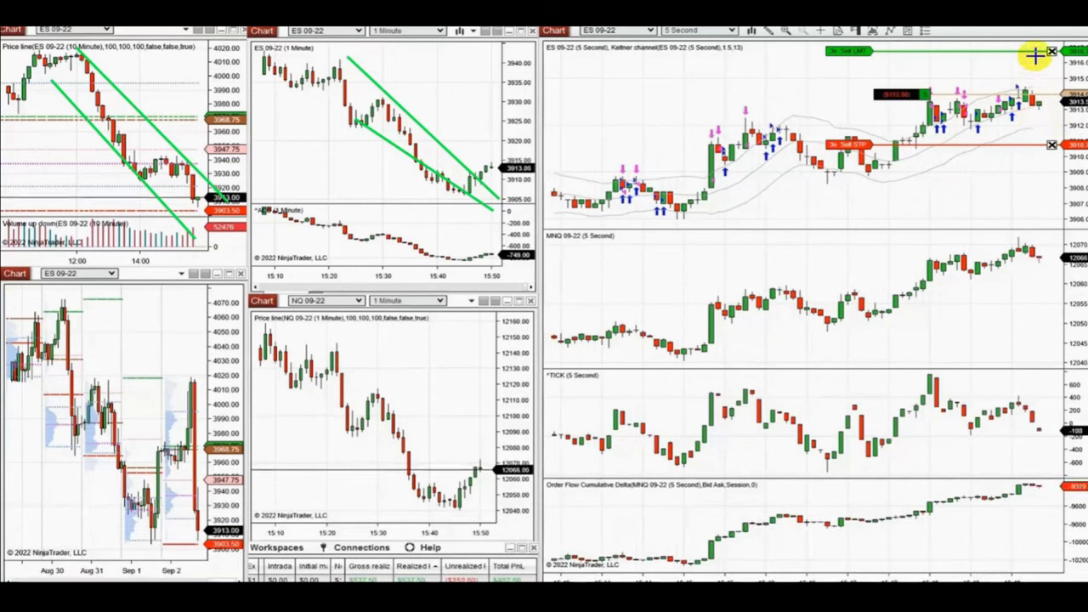
drag(1035, 53, 1038, 121)
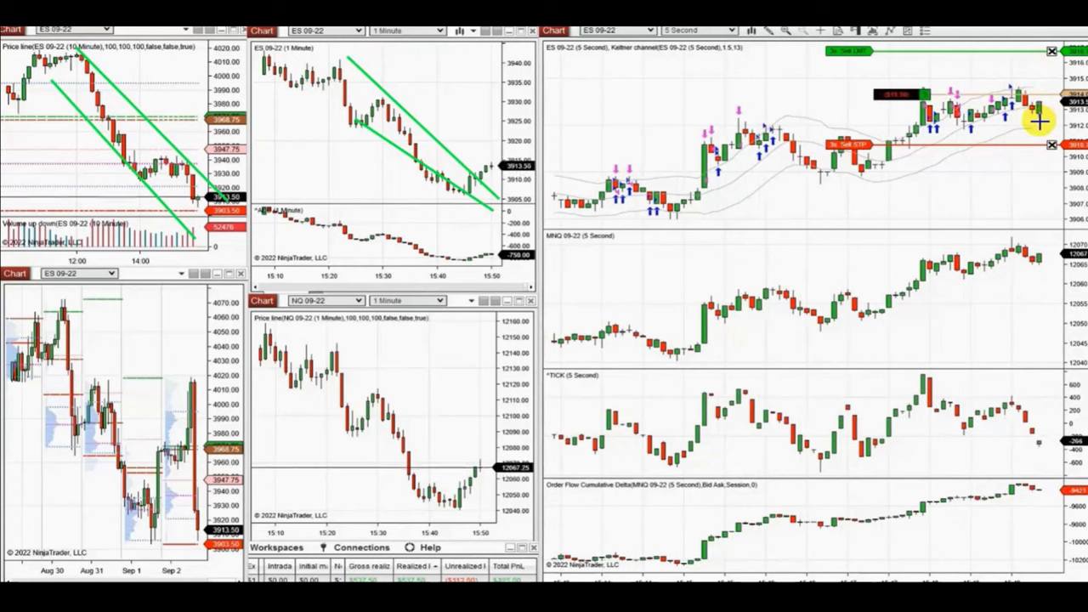
mouse_move(923, 442)
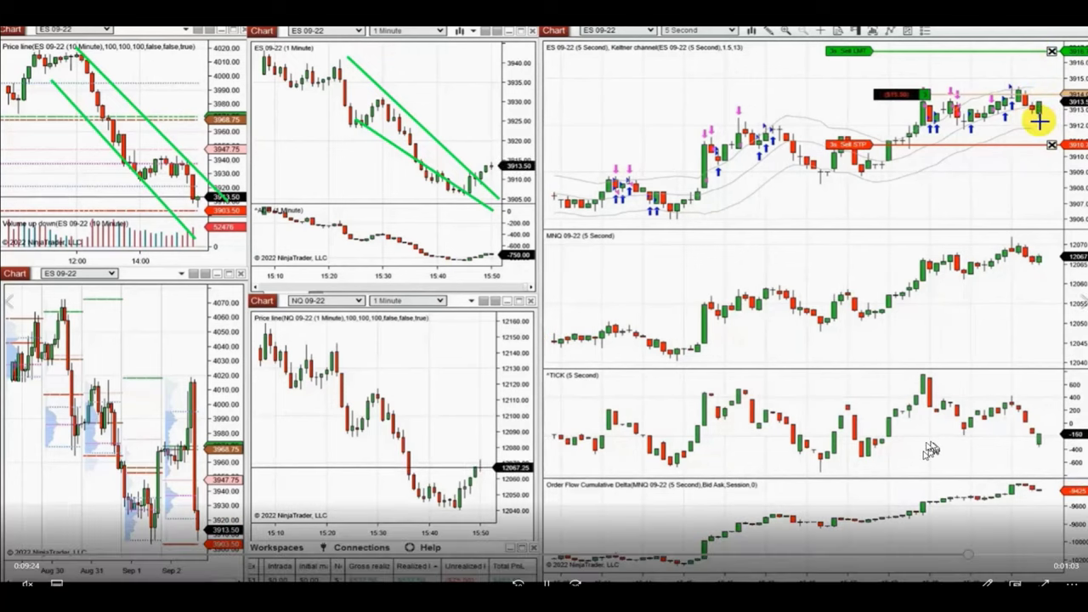
click(926, 559)
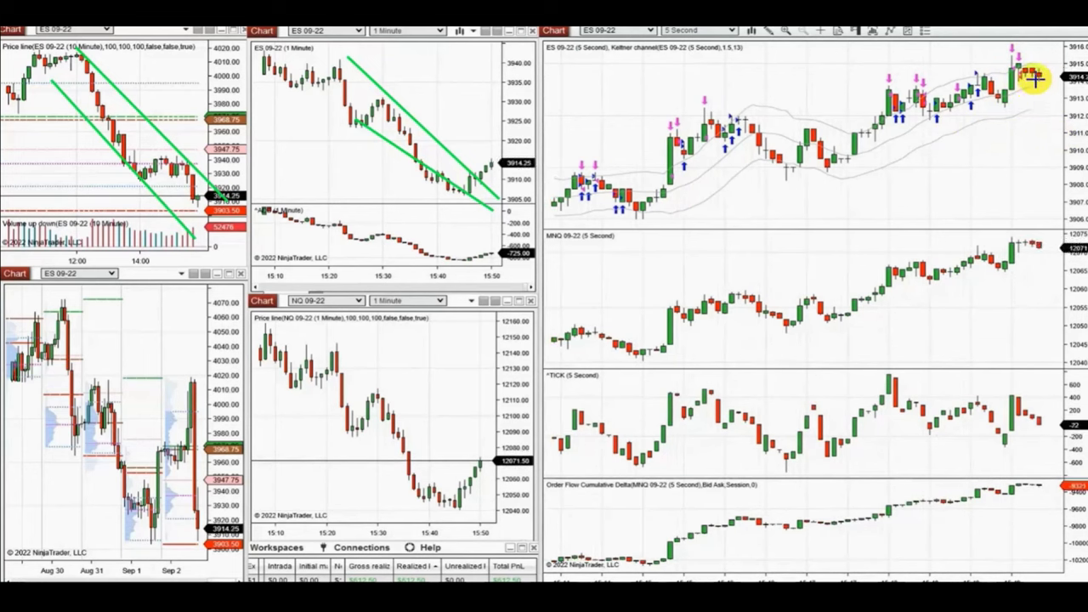
Step: Clear all drawn channel and wedge lines from the ES 10-minute and 1-minute charts
click(1056, 122)
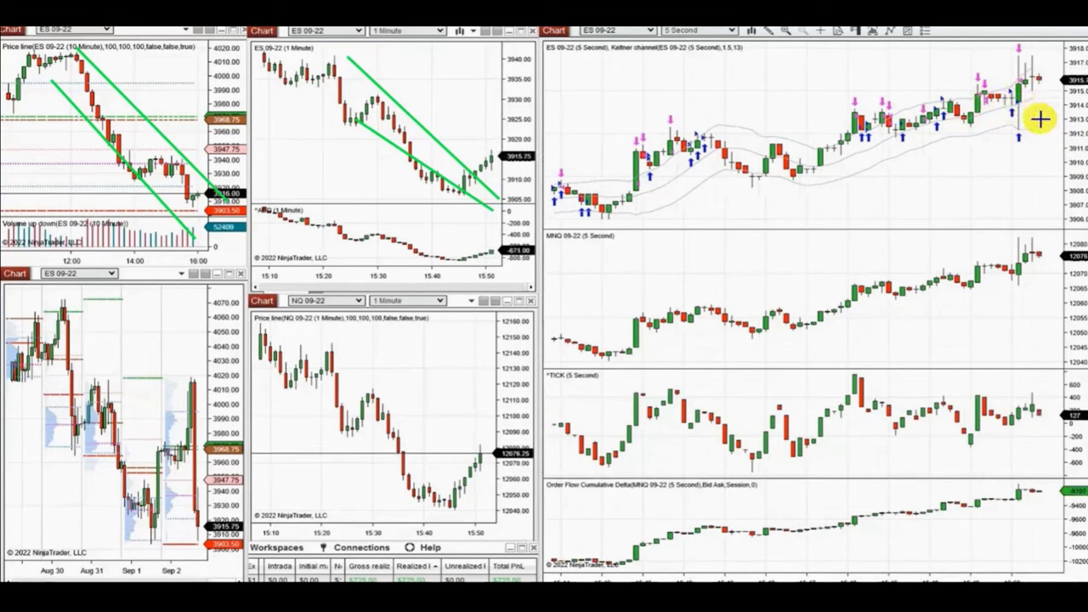
key(Escape)
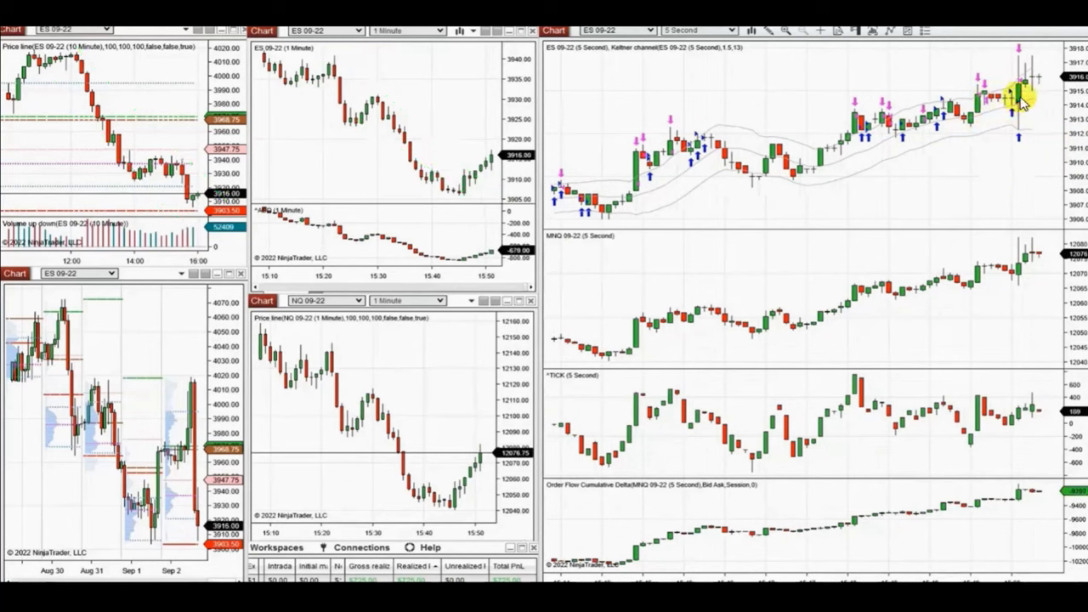